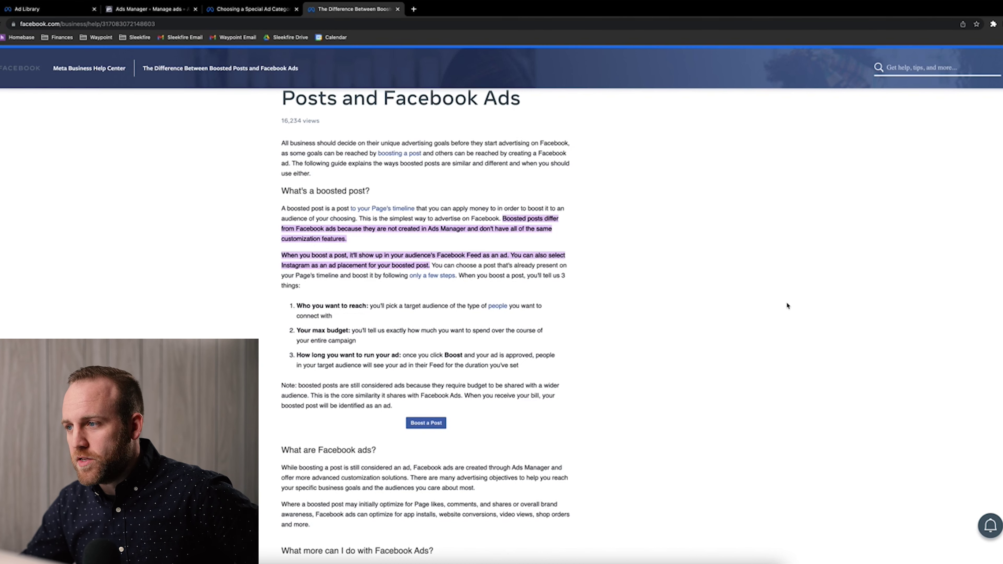
{"action": "scroll", "coordinate": [787, 305], "scroll_direction": "up", "scroll_amount": 2}
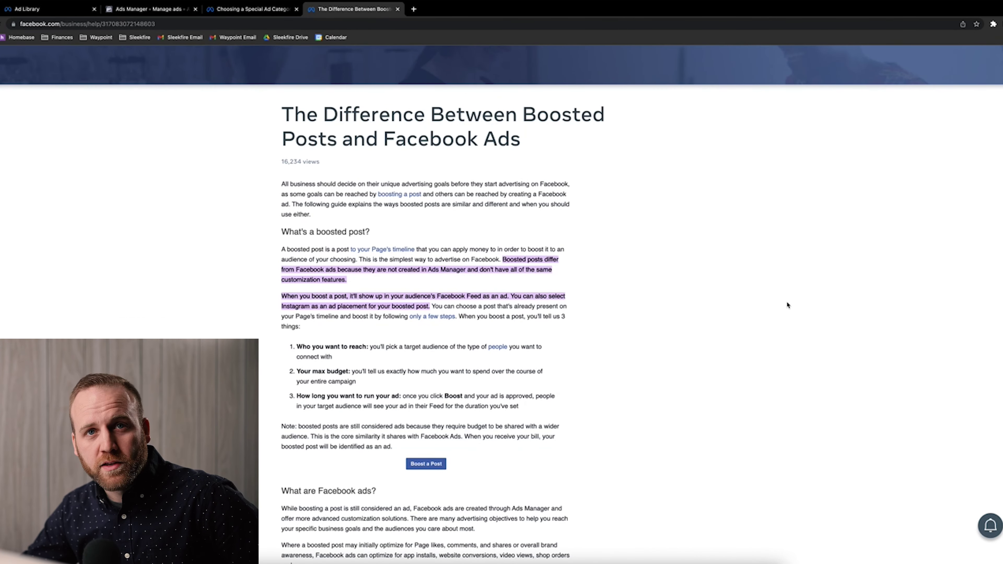
{"action": "scroll", "coordinate": [790, 294], "scroll_direction": "down", "scroll_amount": 1}
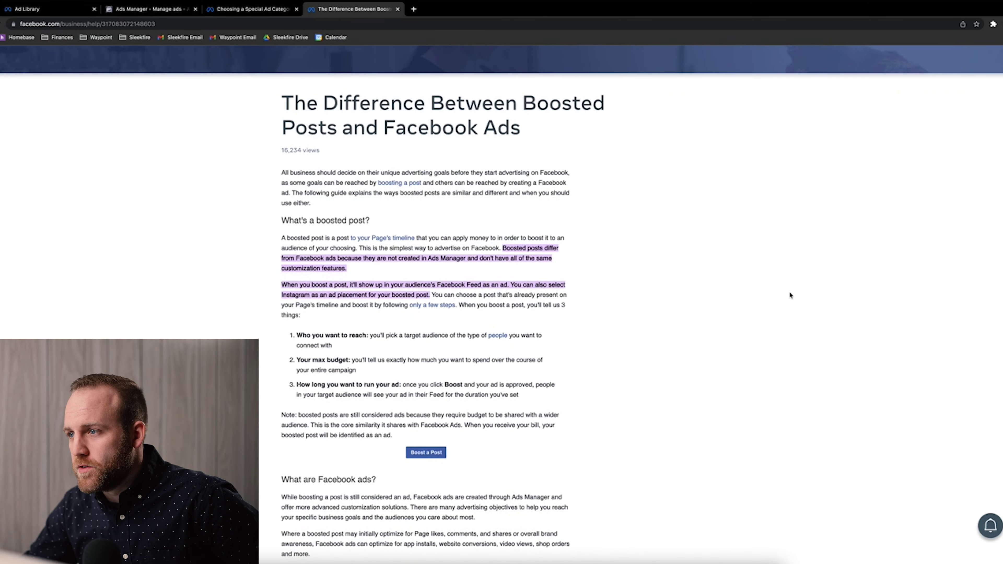
{"action": "left_click_drag", "start_coordinate": [255, 98], "coordinate": [523, 129]}
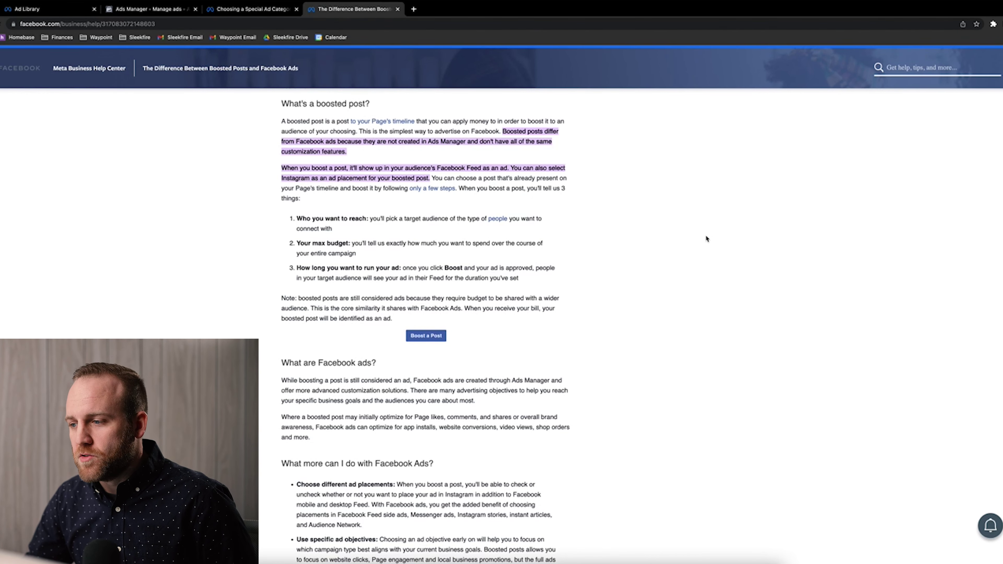
{"action": "scroll", "coordinate": [706, 239], "scroll_direction": "down", "scroll_amount": 8}
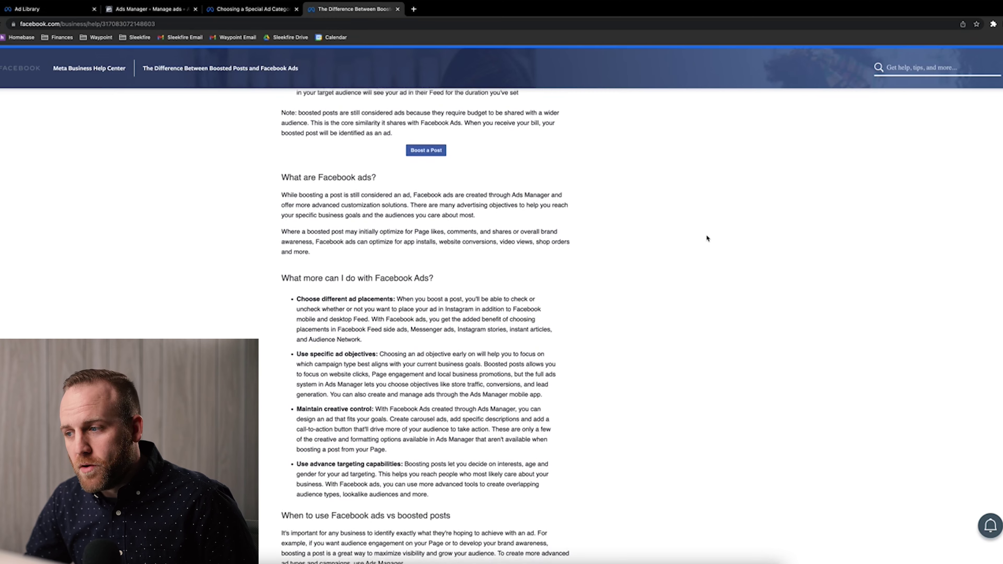
Step: Highlight the 'What more can I do with Facebook Ads?' heading and the advanced targeting point, then clear the highlight
{"action": "scroll", "coordinate": [707, 238], "scroll_direction": "down", "scroll_amount": 1}
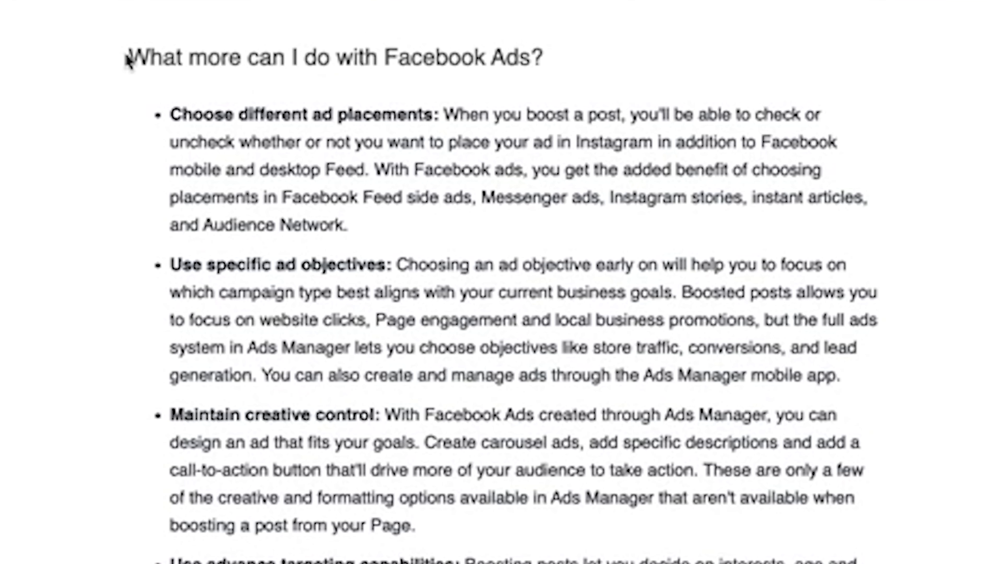
{"action": "left_click_drag", "start_coordinate": [132, 55], "coordinate": [524, 85]}
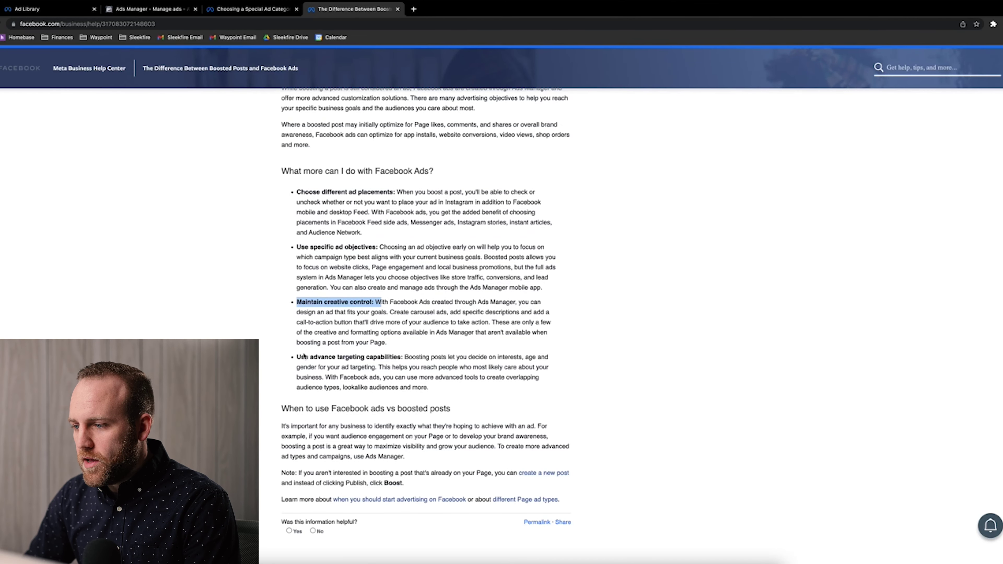
{"action": "left_click_drag", "start_coordinate": [296, 356], "coordinate": [358, 355]}
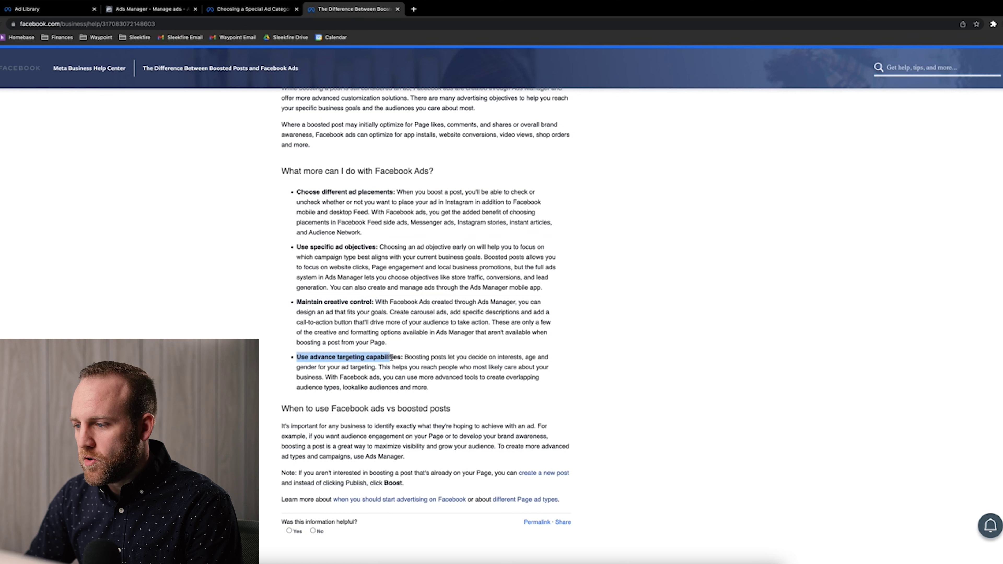
{"action": "left_click", "coordinate": [640, 309]}
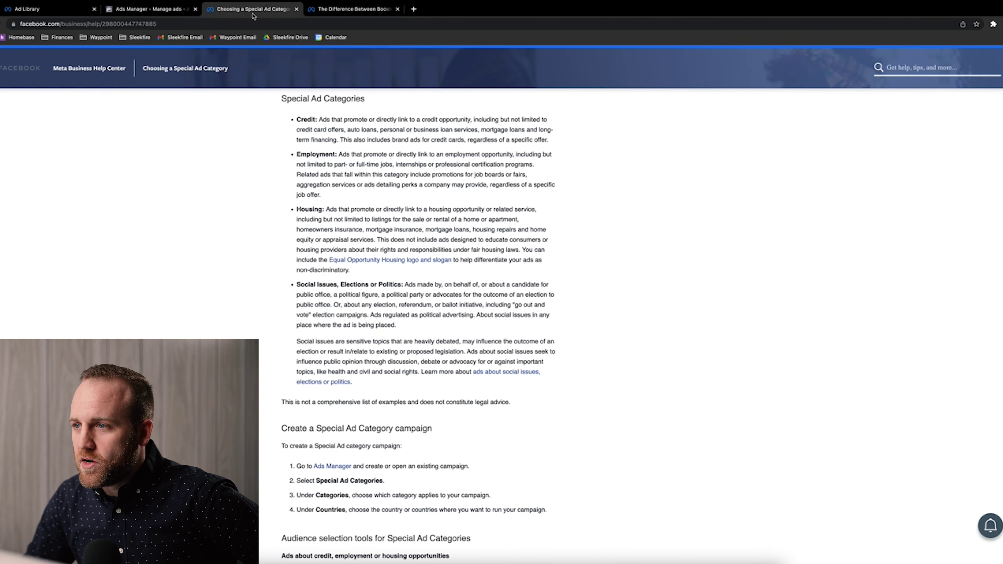
Step: Switch to the Meta Ad Library tab, with ad search set to the United States
{"action": "left_click", "coordinate": [50, 12]}
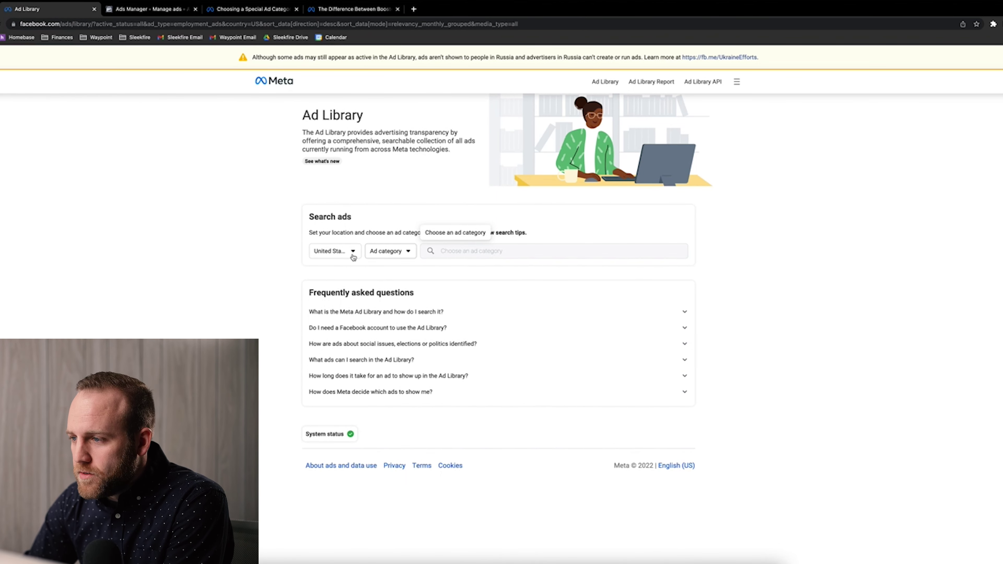
Step: Limit the Ad Library to Employment ads and browse results for the exact phrase 'lansing, mi'
{"action": "left_click", "coordinate": [399, 256]}
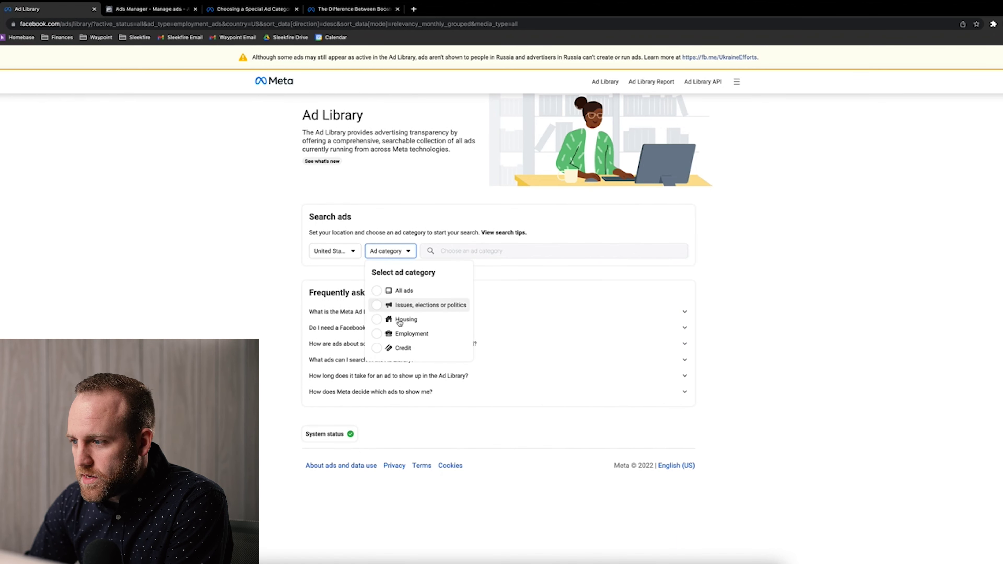
{"action": "left_click", "coordinate": [378, 335]}
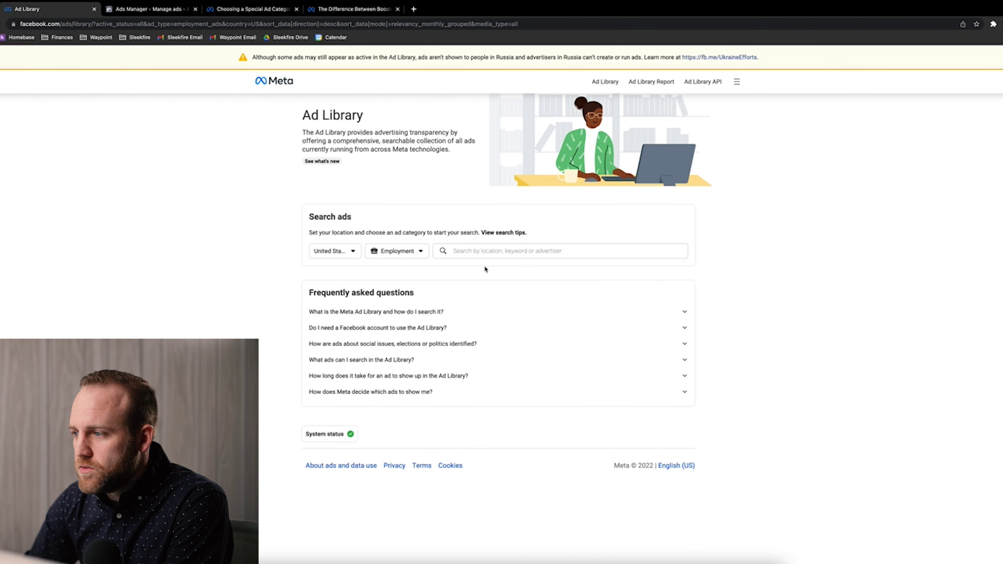
{"action": "left_click", "coordinate": [496, 252]}
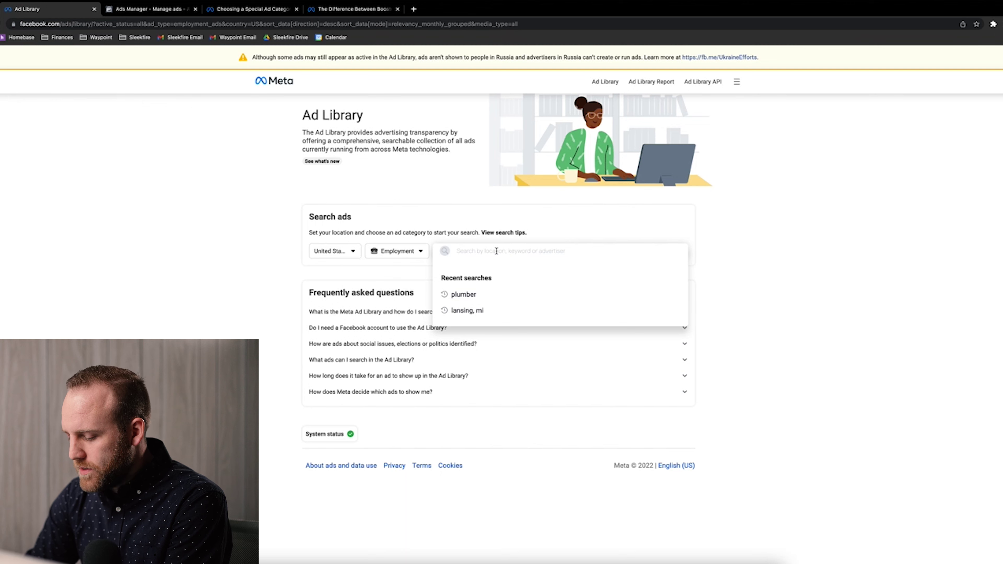
{"action": "type", "text": "lansing, mi"}
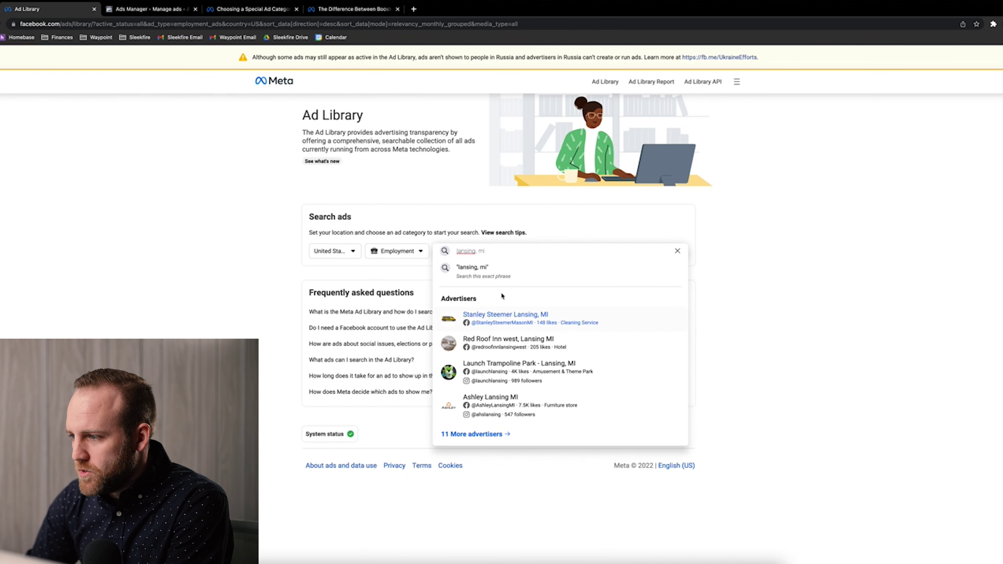
{"action": "left_click", "coordinate": [497, 274]}
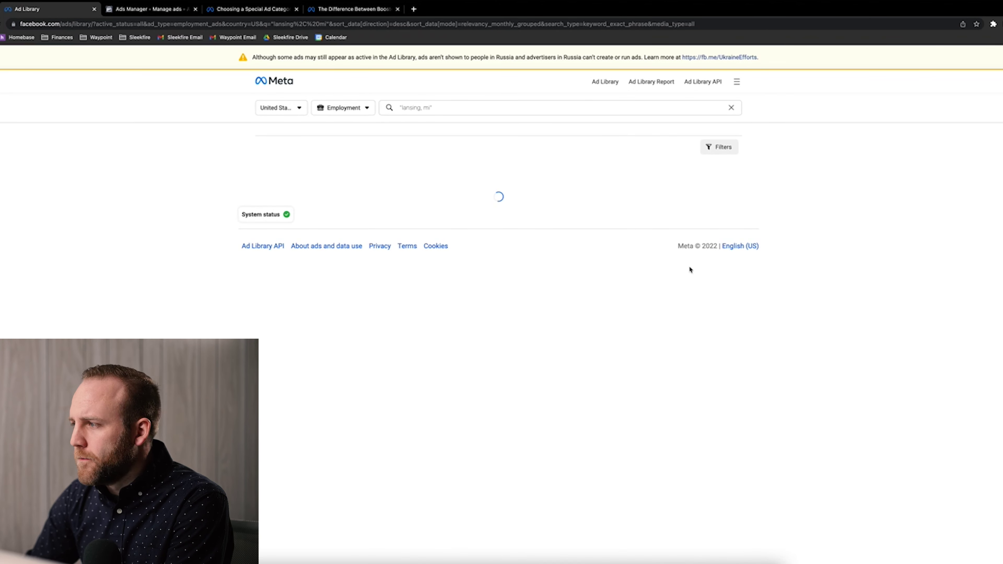
{"action": "scroll", "coordinate": [878, 270], "scroll_direction": "down", "scroll_amount": 3}
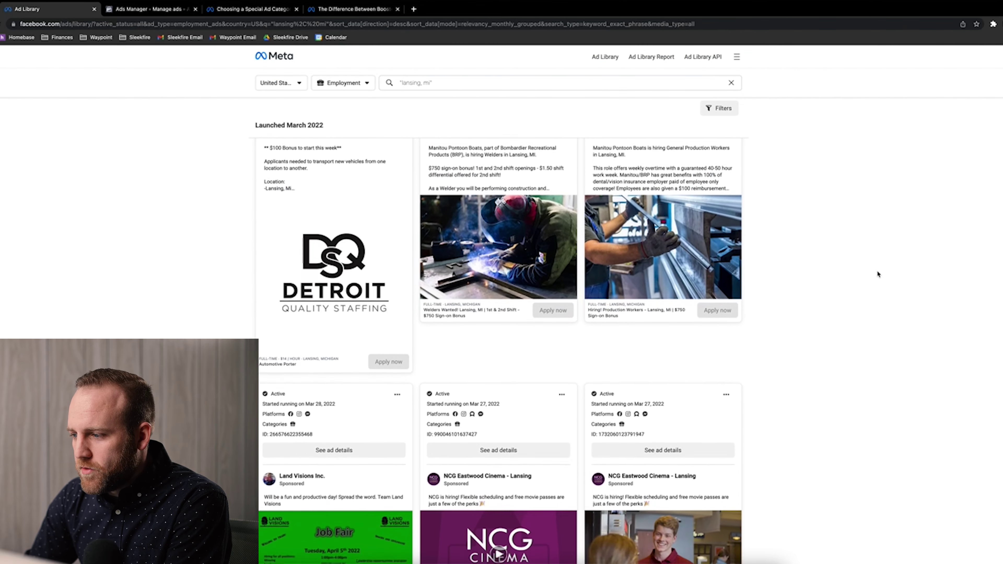
{"action": "scroll", "coordinate": [877, 272], "scroll_direction": "down", "scroll_amount": 6}
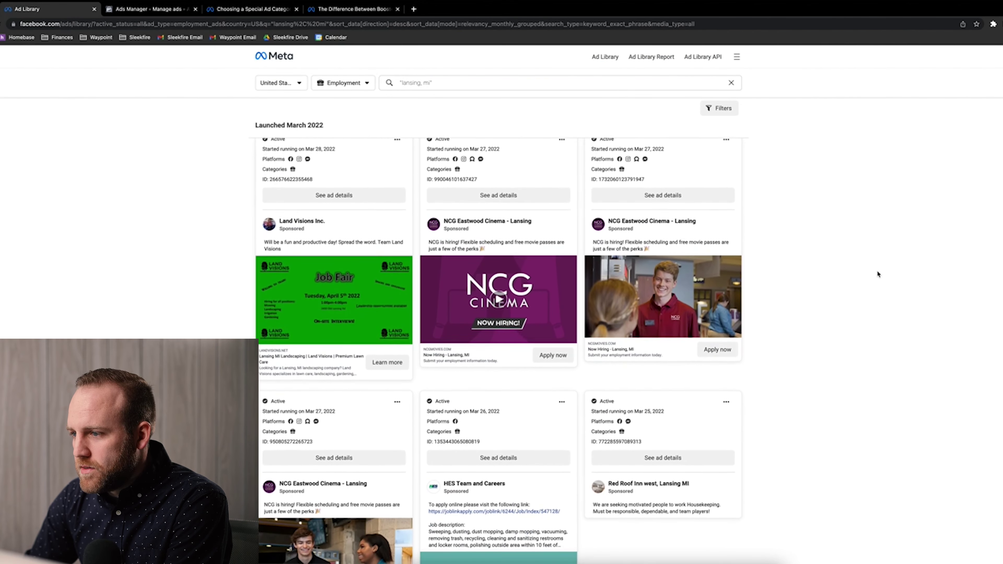
{"action": "scroll", "coordinate": [877, 274], "scroll_direction": "down", "scroll_amount": 7}
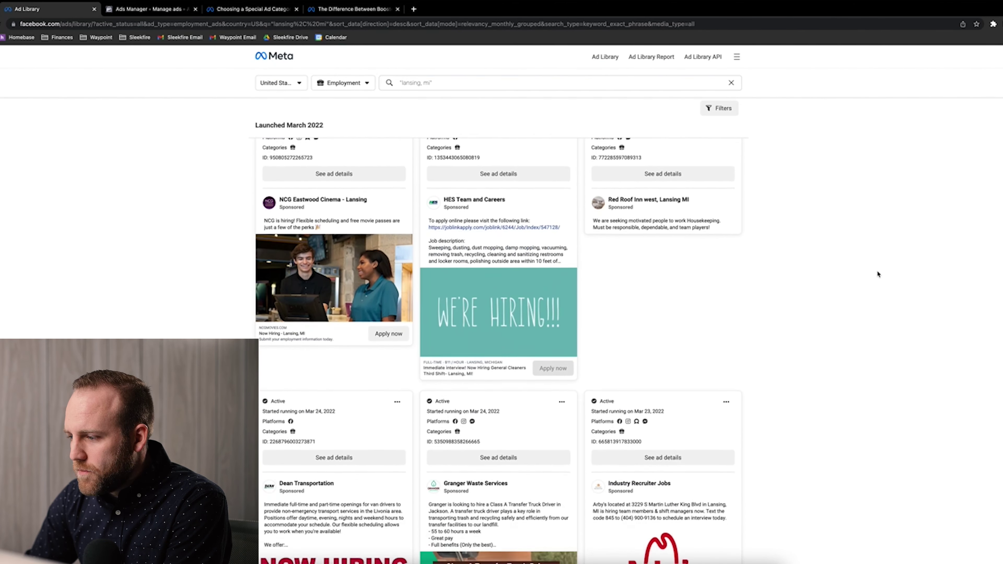
{"action": "scroll", "coordinate": [878, 273], "scroll_direction": "down", "scroll_amount": 10}
{"action": "scroll", "coordinate": [877, 273], "scroll_direction": "up", "scroll_amount": 20}
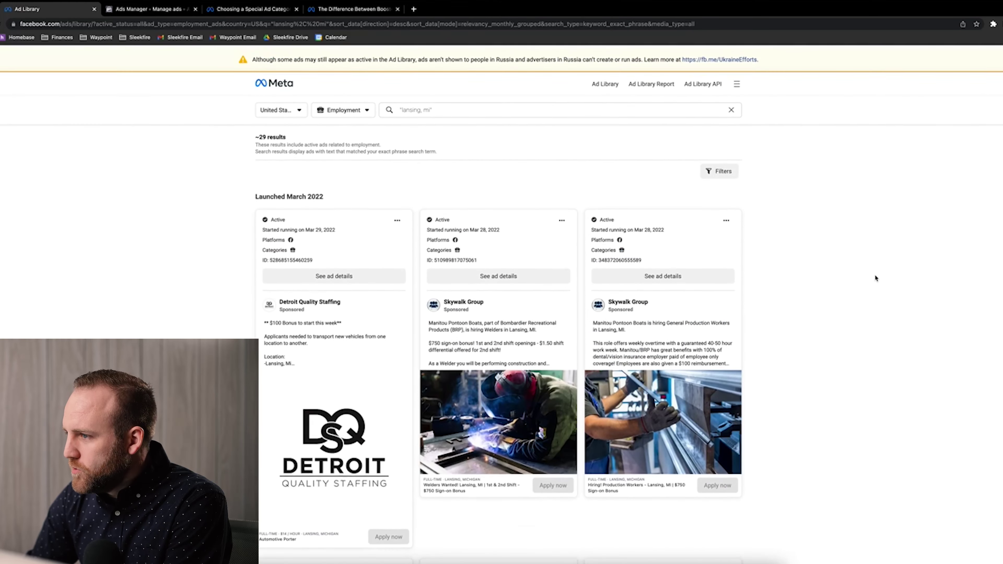
Step: Replace the search with 'plumbing' and scroll through the matching Employment ads
{"action": "left_click", "coordinate": [562, 110]}
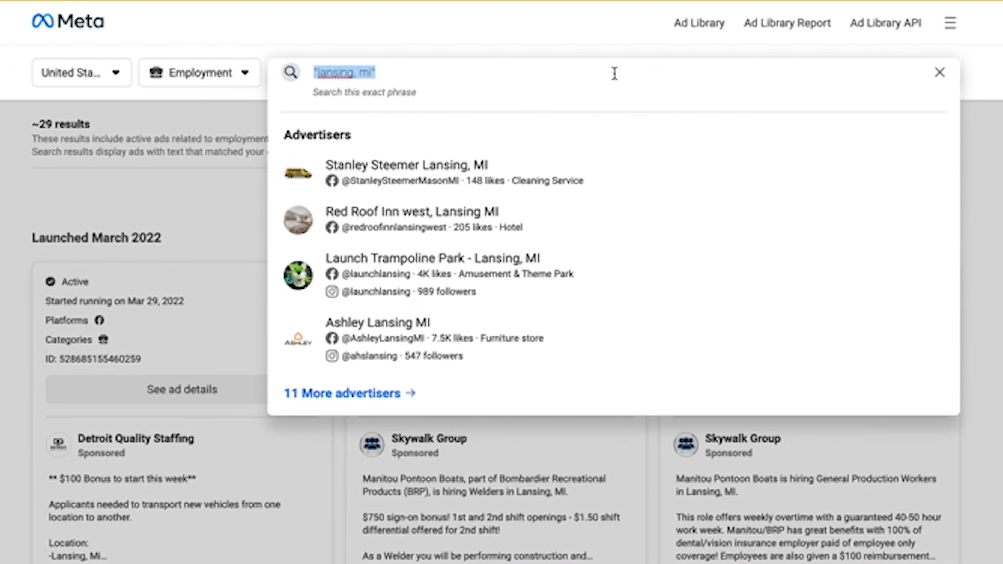
{"action": "type", "text": "plumbing"}
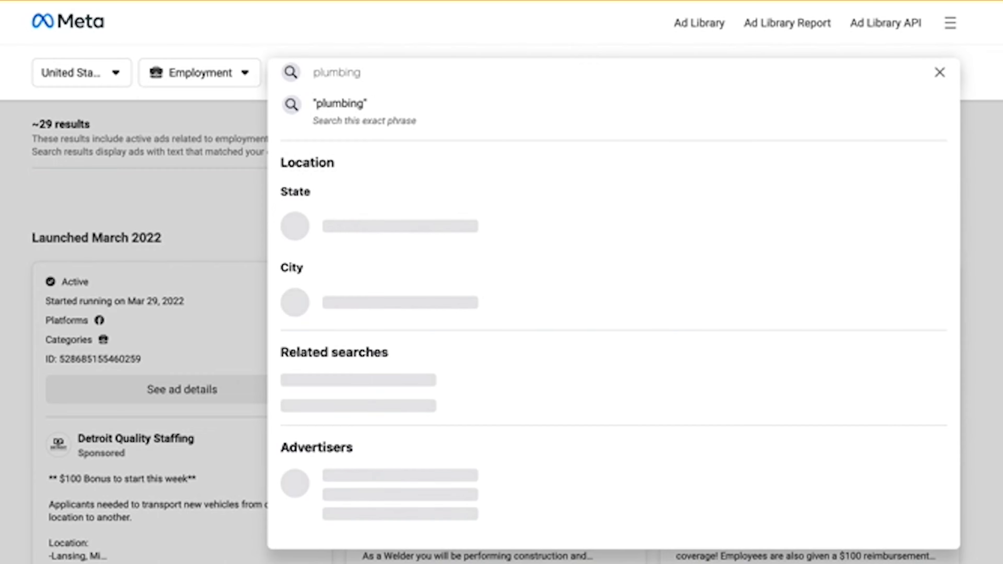
{"action": "key", "text": "Return"}
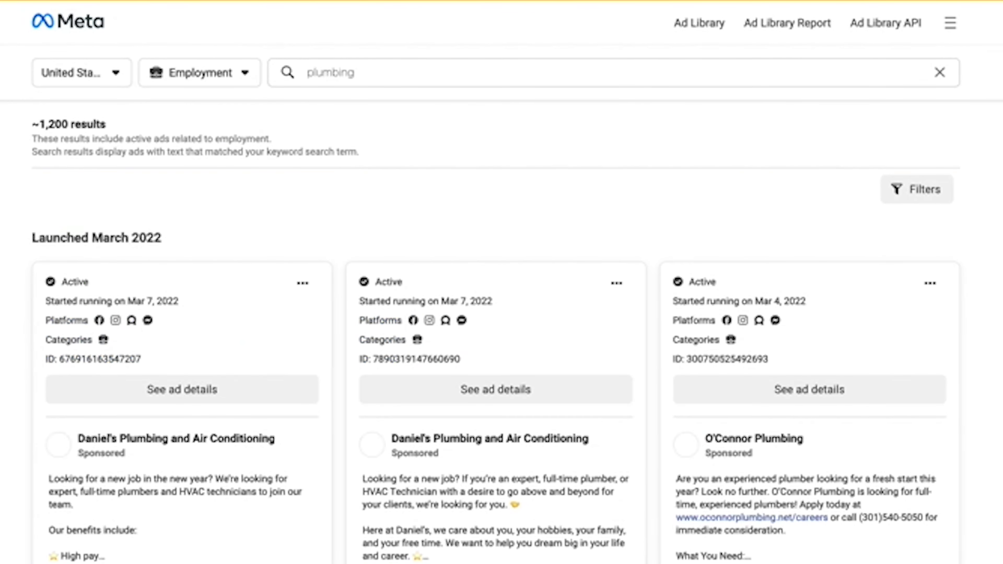
{"action": "scroll", "coordinate": [502, 309], "scroll_direction": "down", "scroll_amount": 6}
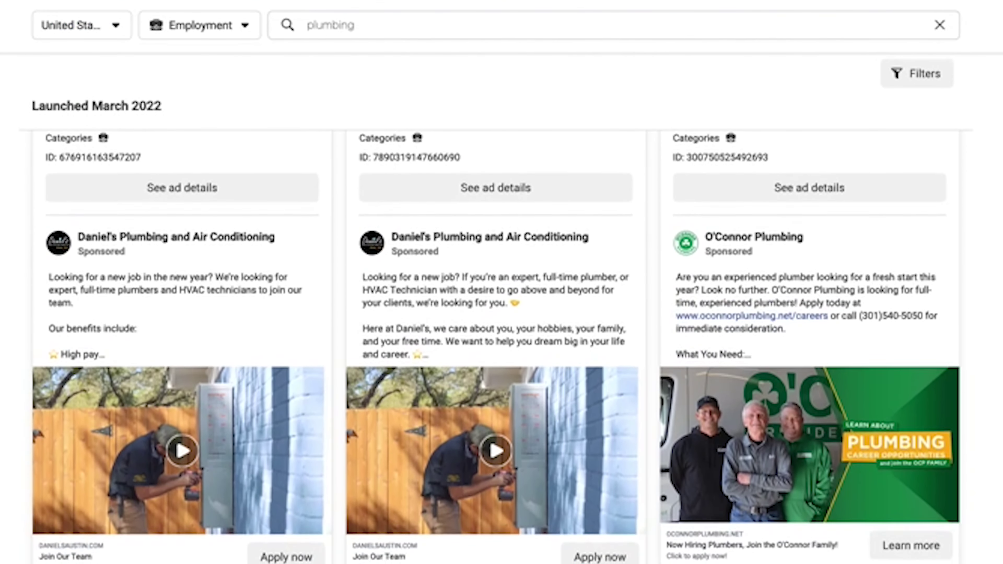
{"action": "scroll", "coordinate": [501, 348], "scroll_direction": "down", "scroll_amount": 8}
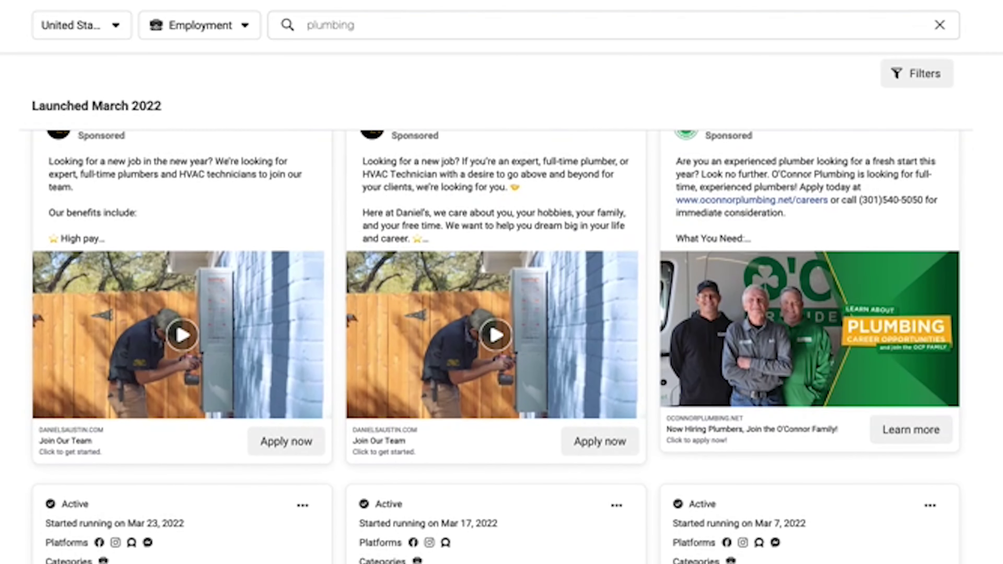
{"action": "scroll", "coordinate": [501, 348], "scroll_direction": "down", "scroll_amount": 1}
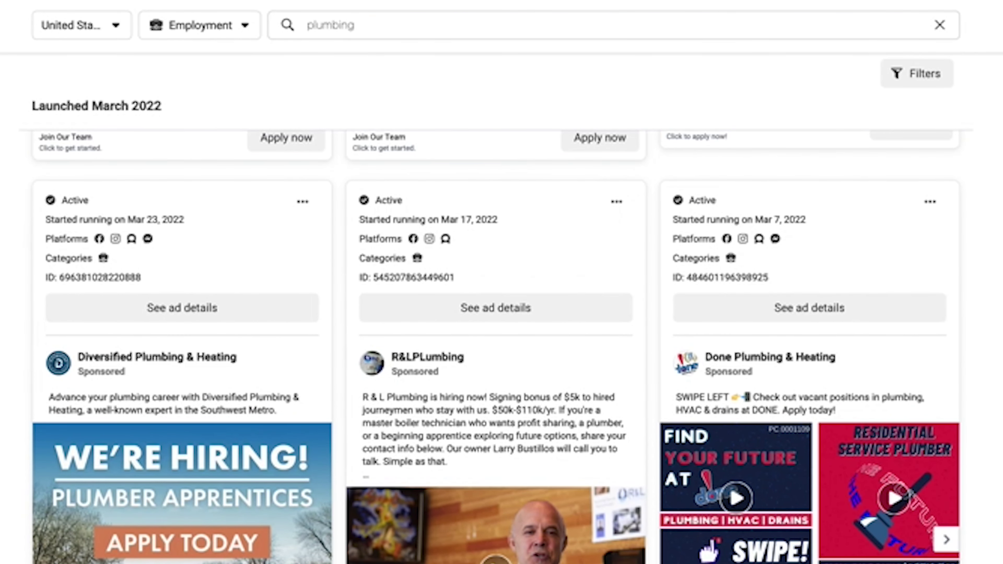
{"action": "scroll", "coordinate": [502, 347], "scroll_direction": "down", "scroll_amount": 15}
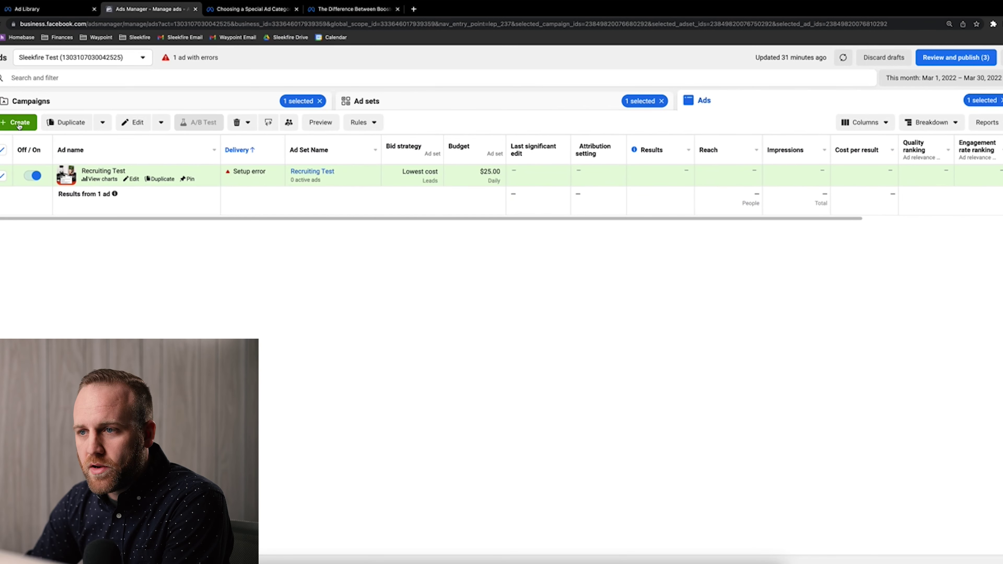
Step: Create a new draft ad in the existing Recruiting Test campaign and ad set
{"action": "left_click", "coordinate": [16, 126]}
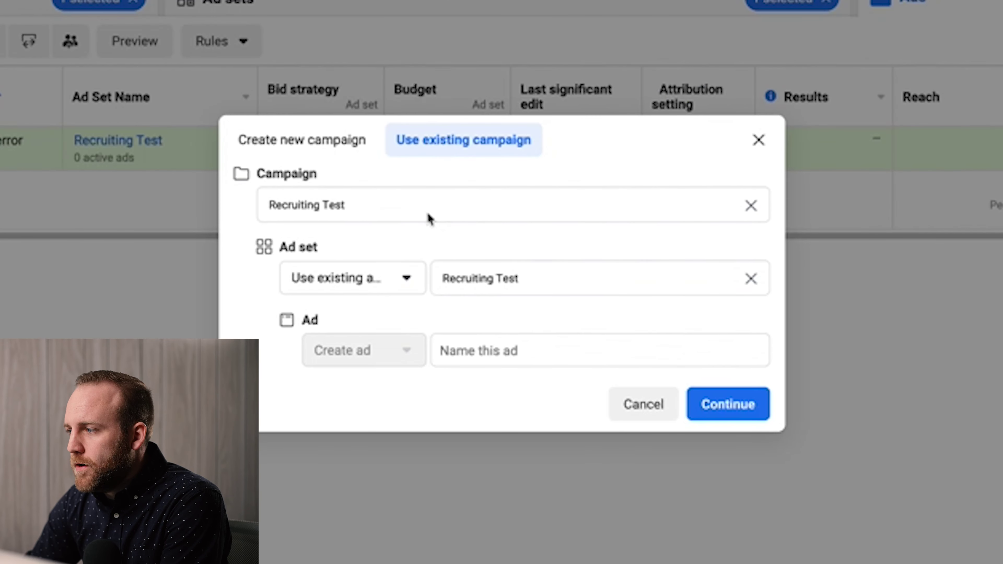
{"action": "left_click", "coordinate": [466, 212]}
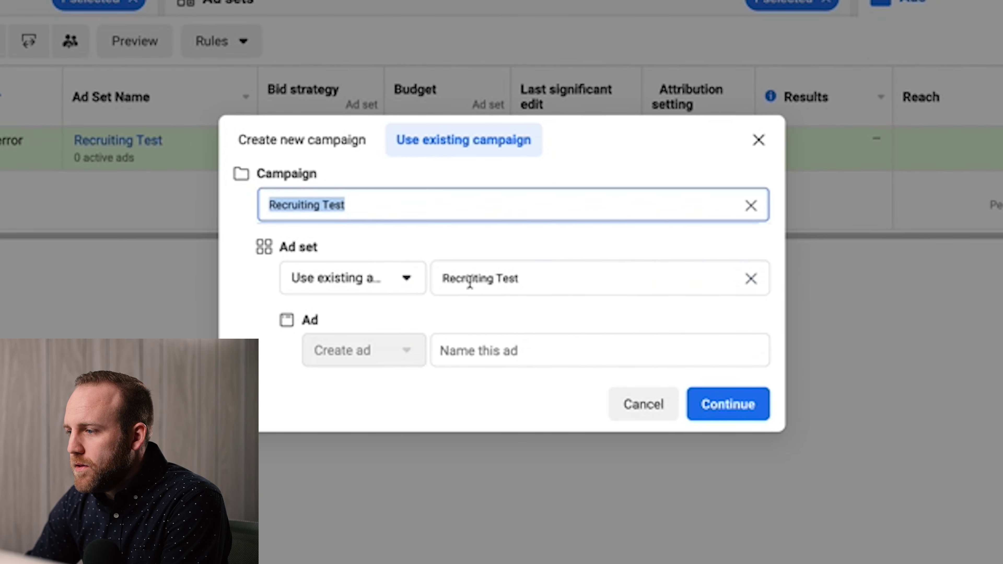
{"action": "left_click", "coordinate": [512, 280]}
{"action": "left_click", "coordinate": [514, 350]}
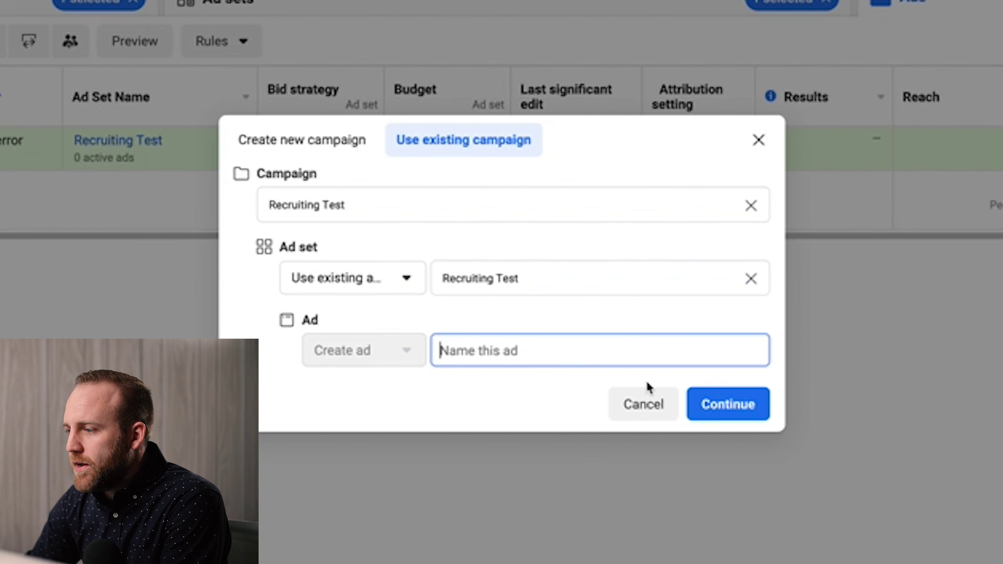
{"action": "left_click", "coordinate": [710, 413]}
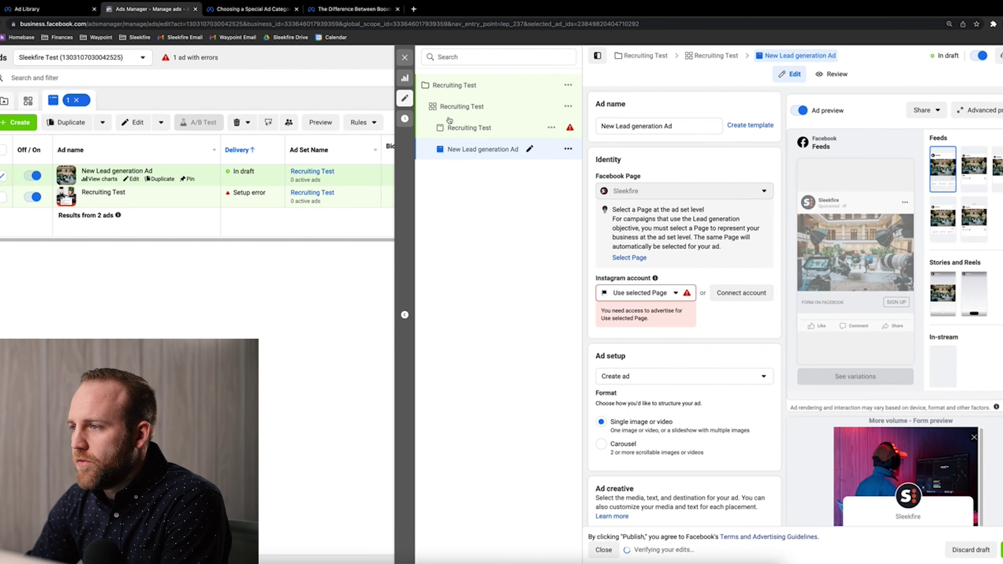
Step: Reopen the existing Recruiting Test ad and go to its campaign settings
{"action": "left_click", "coordinate": [405, 60]}
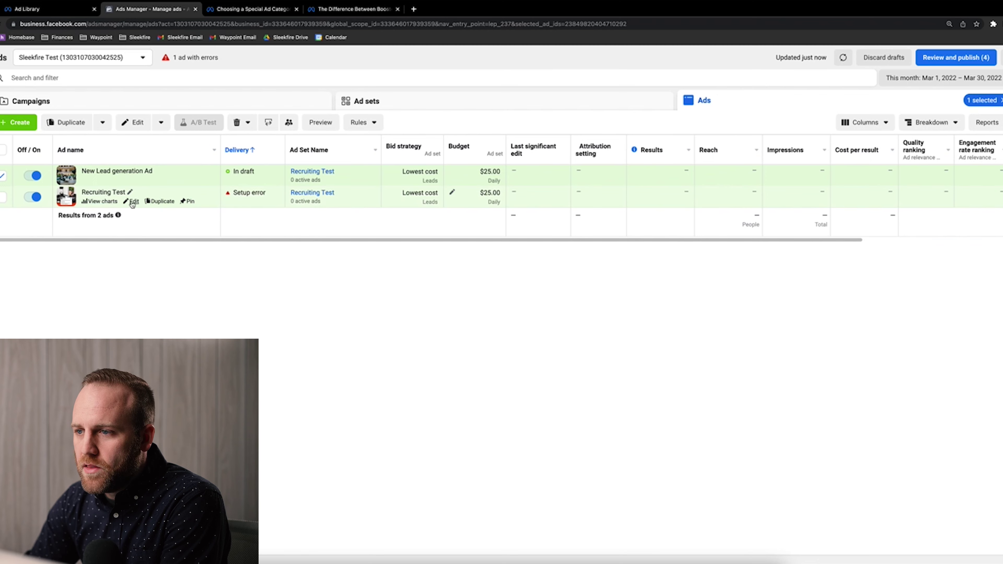
{"action": "left_click", "coordinate": [133, 202]}
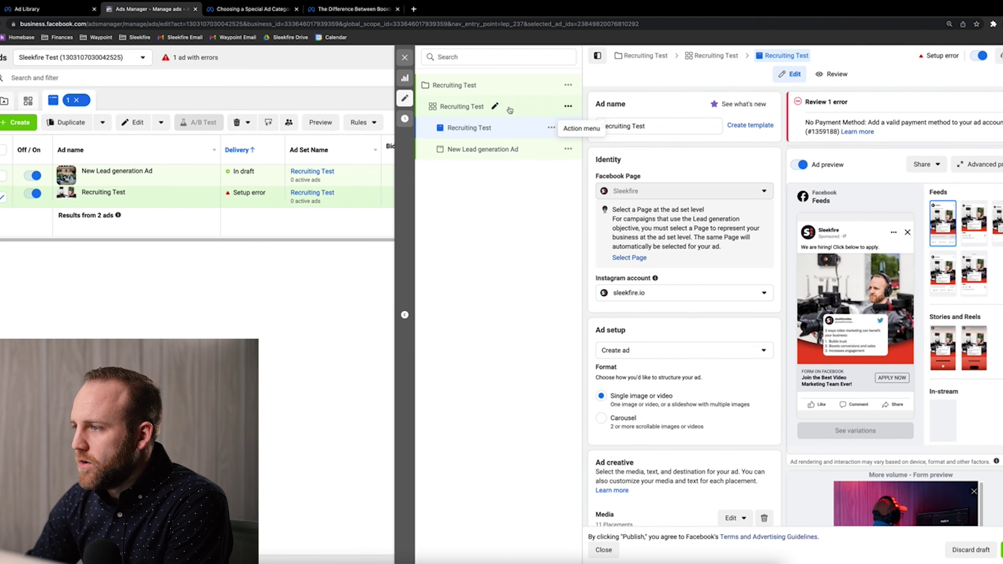
{"action": "left_click", "coordinate": [518, 89]}
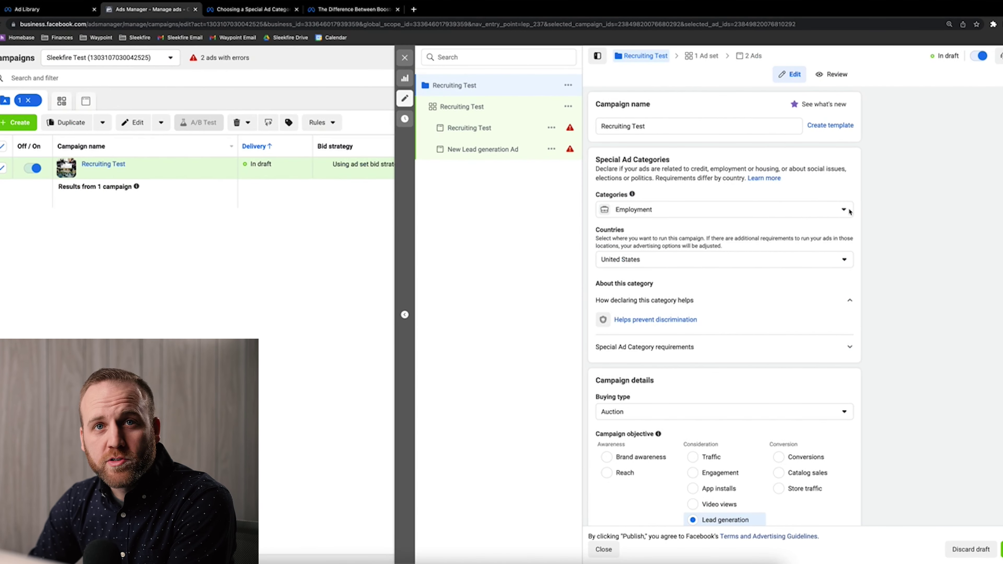
Step: Confirm Employment as the special ad category, read the discrimination note, and expand its requirements
{"action": "left_click", "coordinate": [843, 212]}
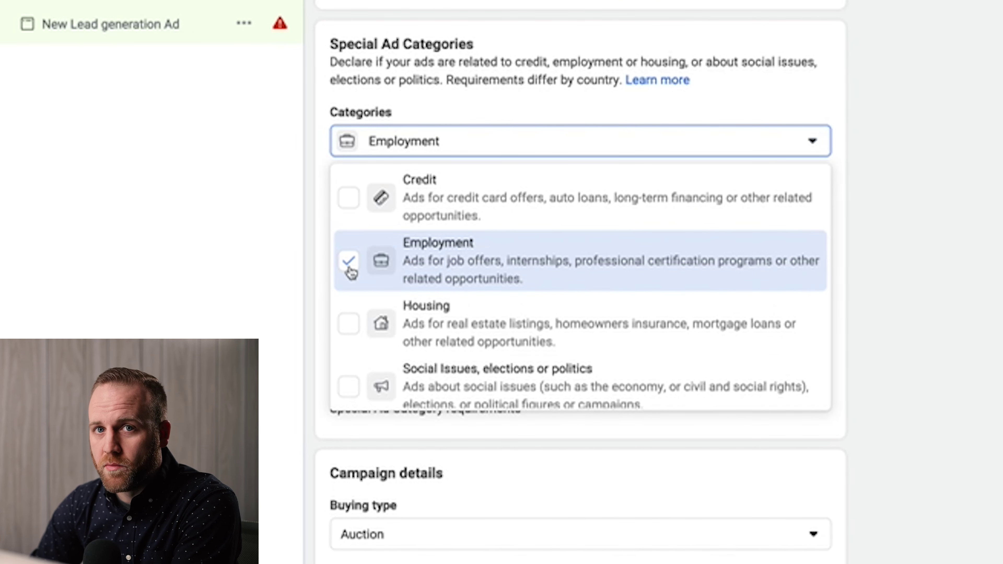
{"action": "left_click", "coordinate": [967, 183]}
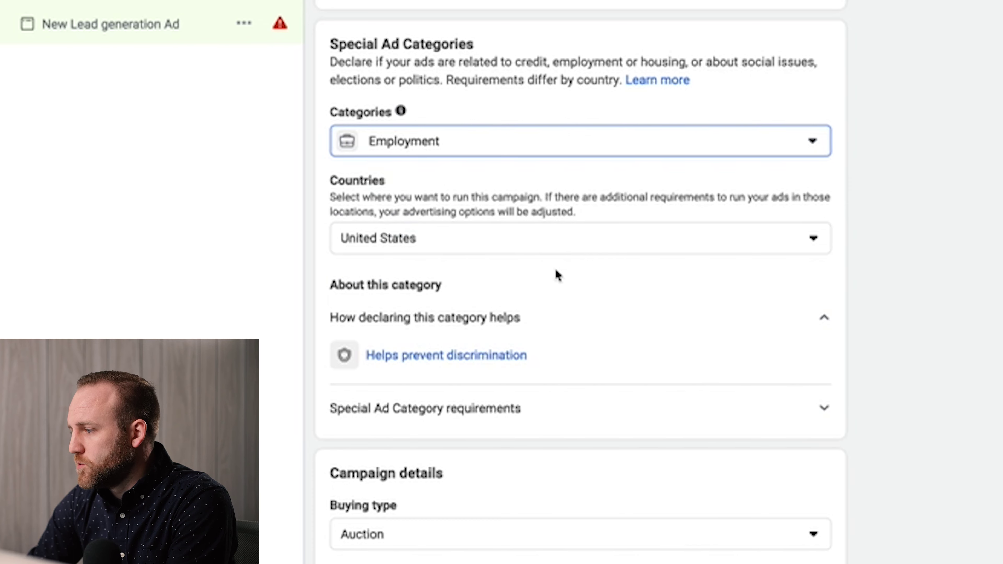
{"action": "left_click", "coordinate": [423, 358]}
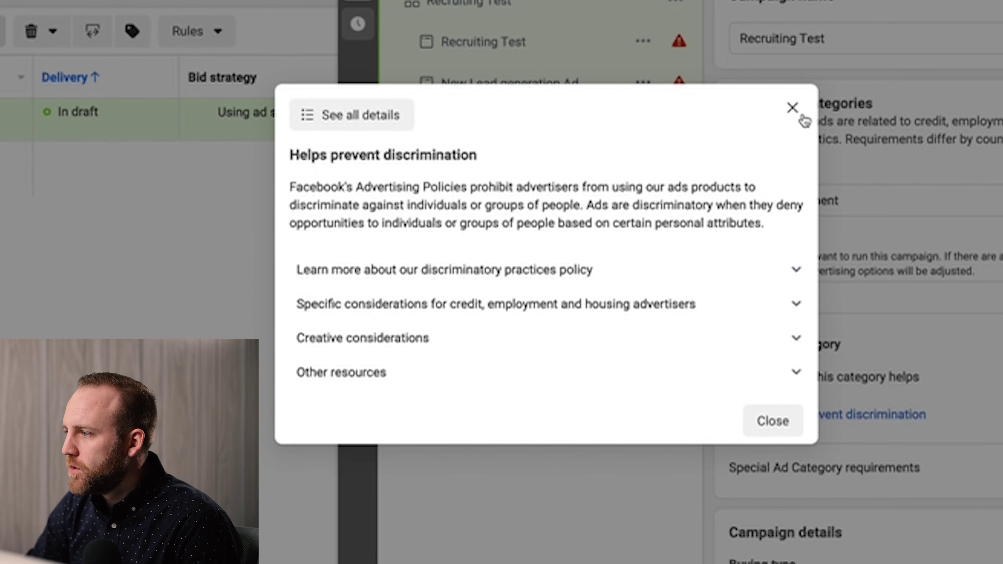
{"action": "left_click", "coordinate": [792, 108]}
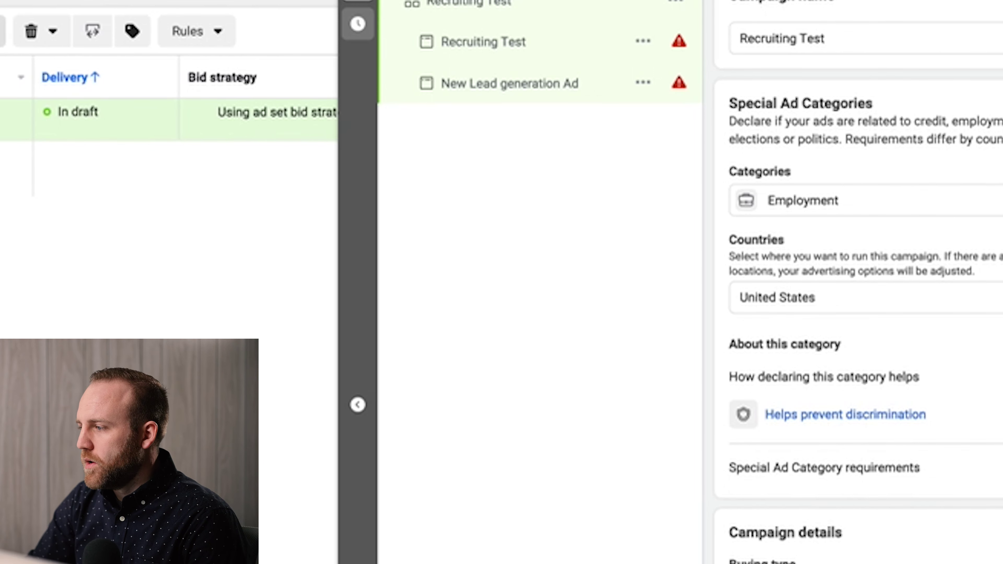
{"action": "scroll", "coordinate": [859, 283], "scroll_direction": "down", "scroll_amount": 2}
{"action": "left_click", "coordinate": [988, 468]}
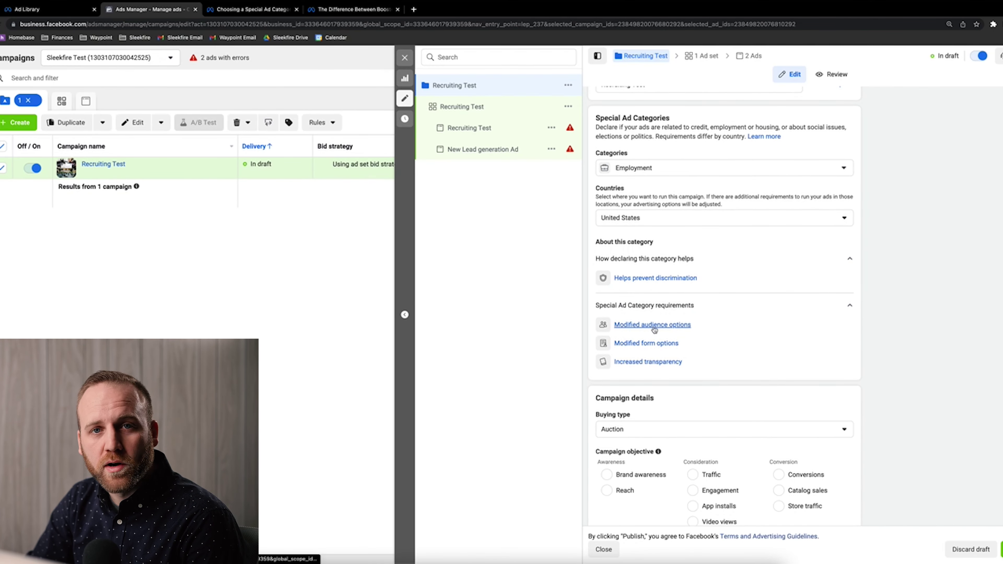
Step: Review the modified audience options restrictions, then open the increased transparency explanation
{"action": "left_click", "coordinate": [650, 330]}
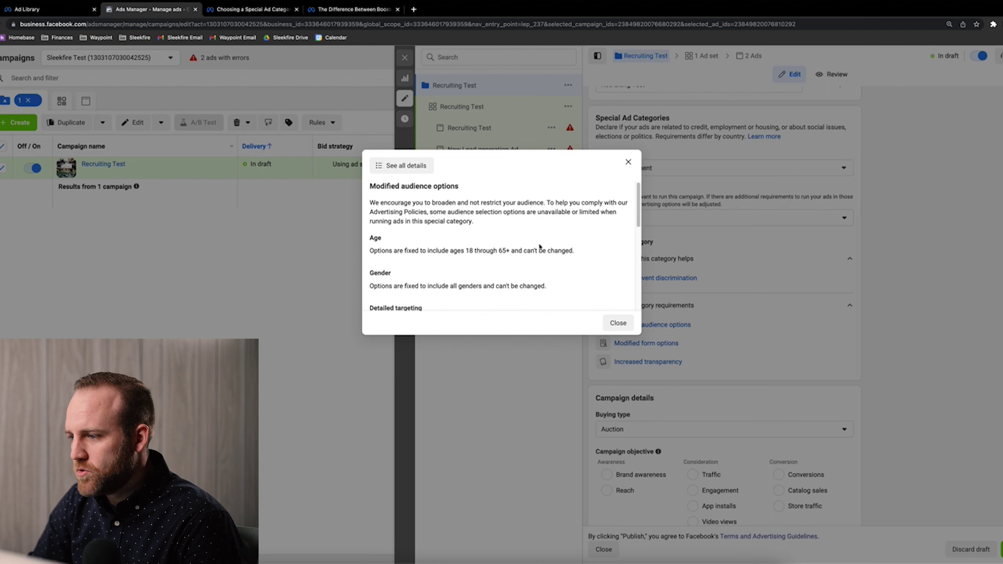
{"action": "scroll", "coordinate": [598, 198], "scroll_direction": "down", "scroll_amount": 3}
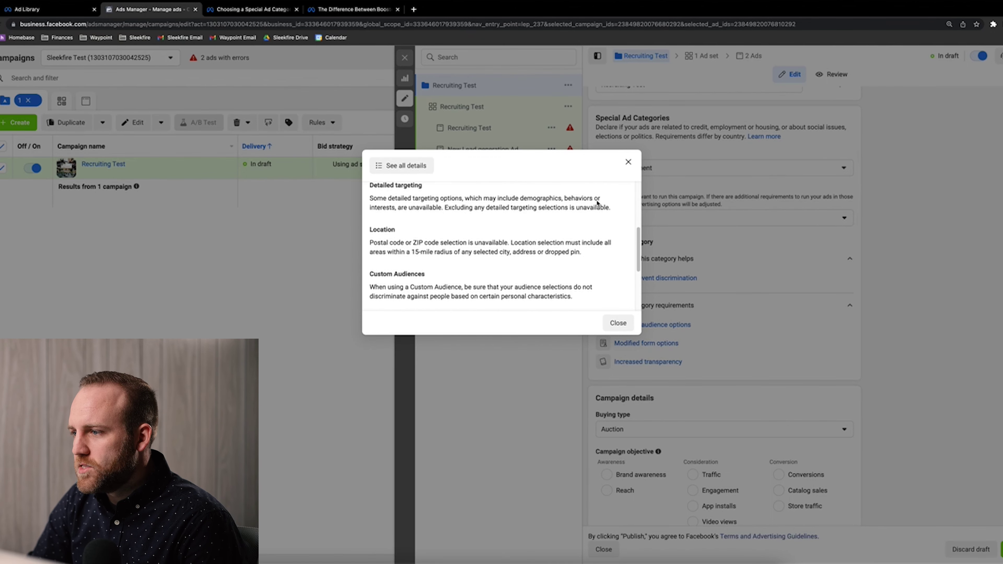
{"action": "scroll", "coordinate": [598, 204], "scroll_direction": "up", "scroll_amount": 1}
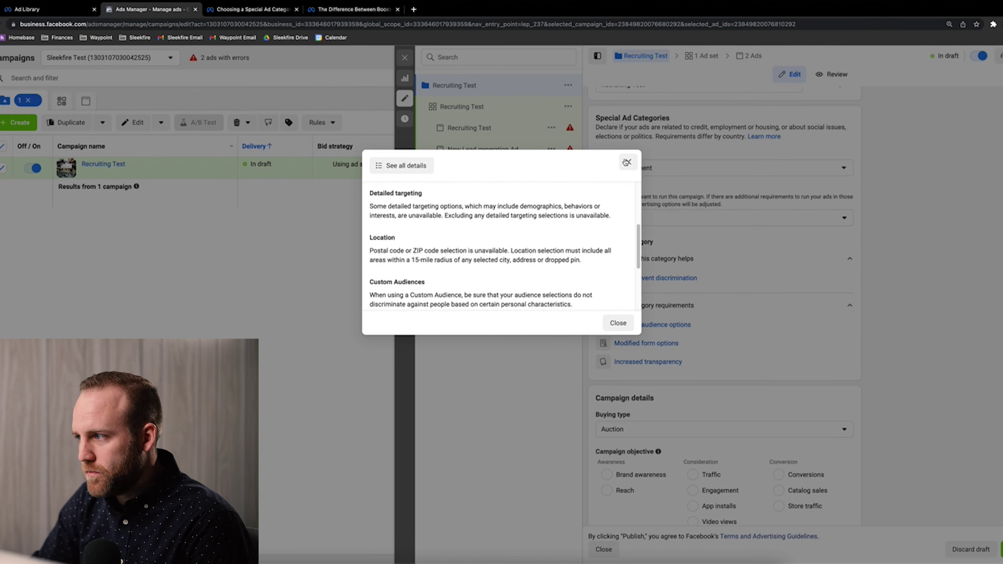
{"action": "left_click", "coordinate": [628, 162]}
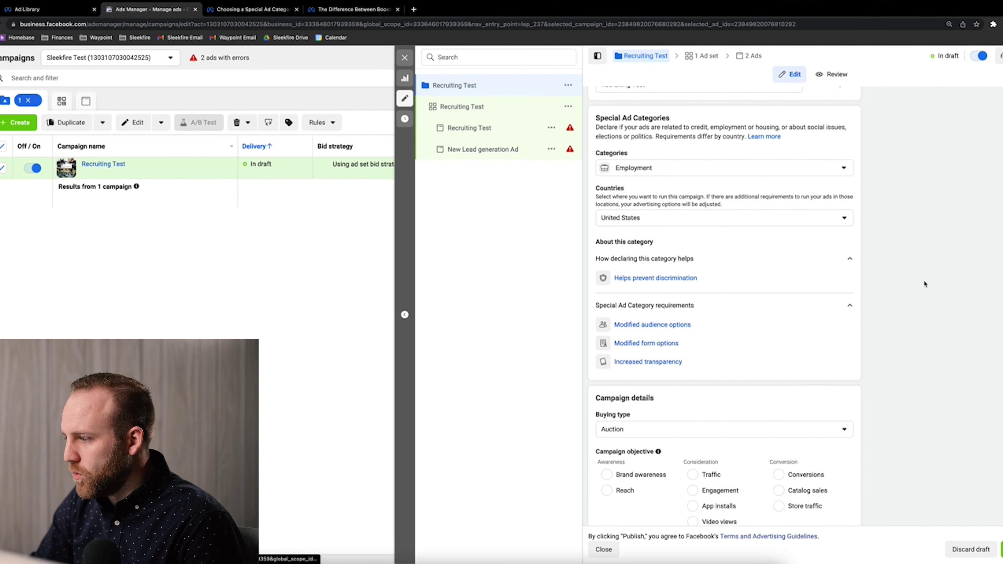
{"action": "scroll", "coordinate": [924, 279], "scroll_direction": "down", "scroll_amount": 1}
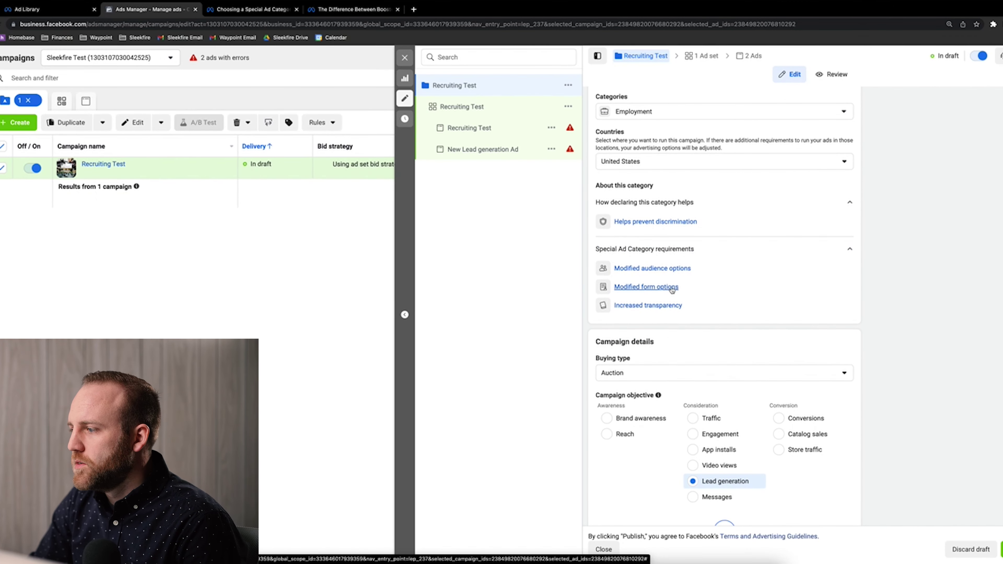
{"action": "left_click", "coordinate": [659, 306]}
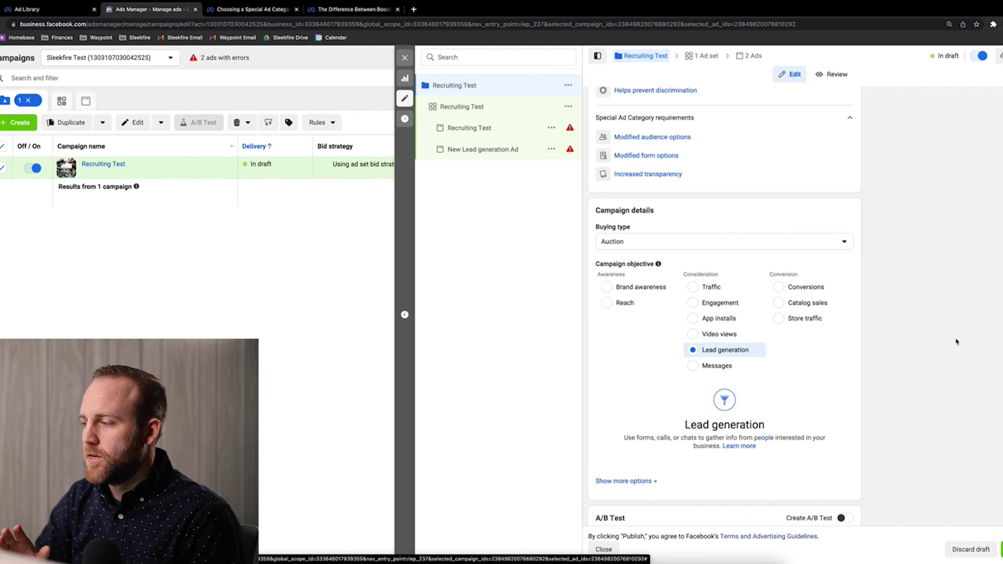
Step: Scroll to the A/B Test and Campaign Budget Optimization sections, both left off
{"action": "scroll", "coordinate": [964, 338], "scroll_direction": "down", "scroll_amount": 3}
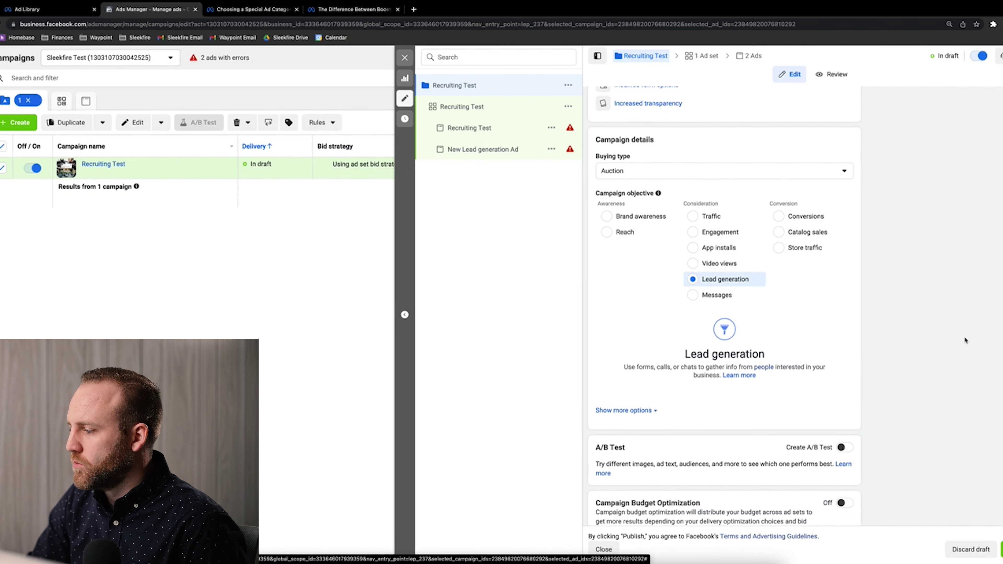
Step: Open the Recruiting Test ad set, dismiss the Lead Ads Terms notice, and scroll to Audience
{"action": "left_click", "coordinate": [470, 108]}
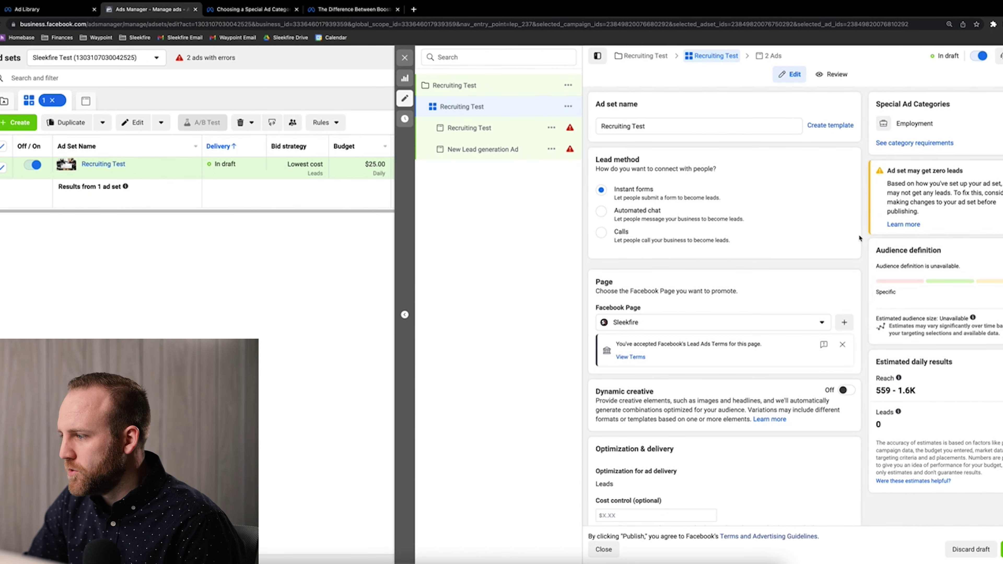
{"action": "scroll", "coordinate": [860, 236], "scroll_direction": "down", "scroll_amount": 3}
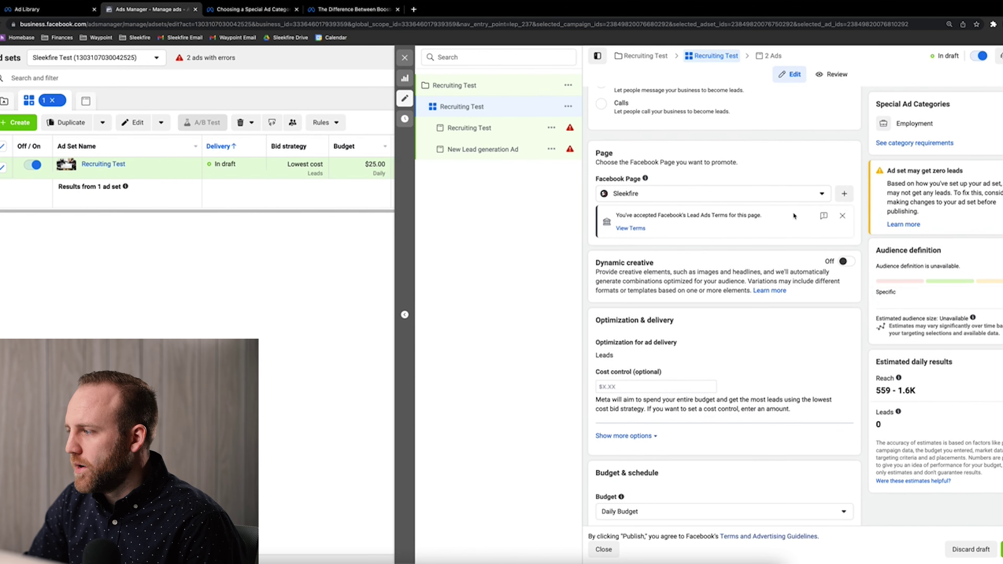
{"action": "left_click", "coordinate": [843, 217]}
{"action": "scroll", "coordinate": [663, 213], "scroll_direction": "down", "scroll_amount": 3}
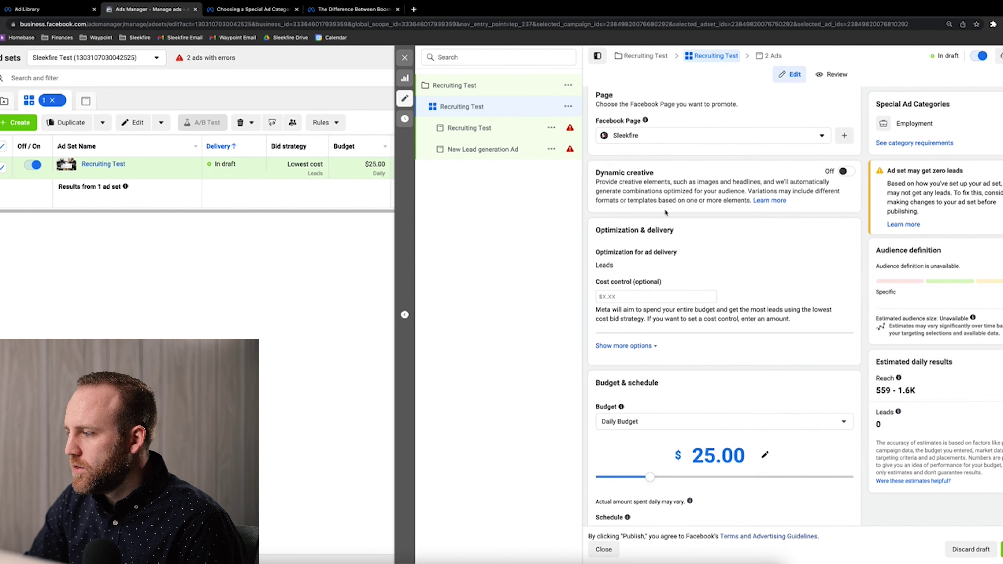
{"action": "scroll", "coordinate": [667, 221], "scroll_direction": "down", "scroll_amount": 2}
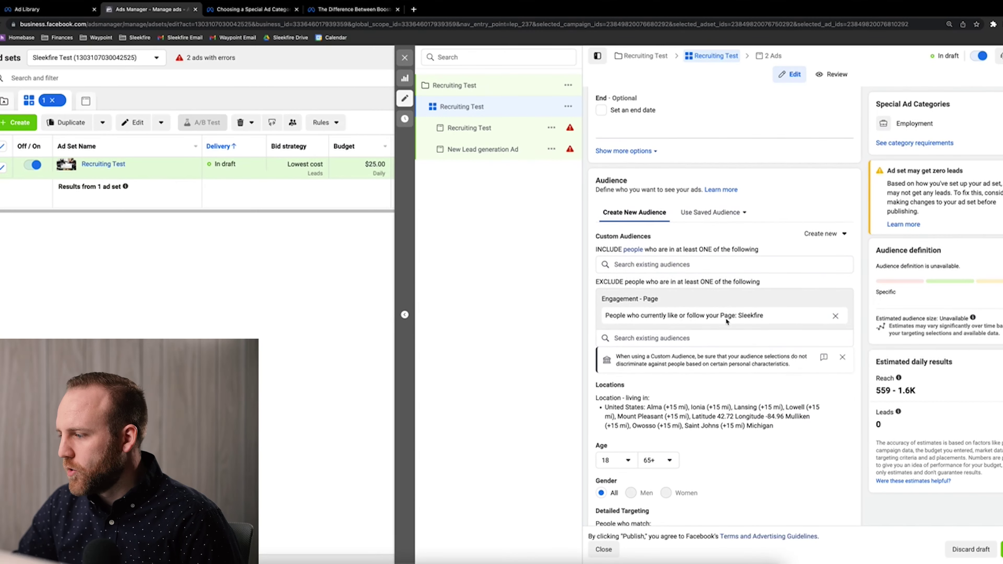
{"action": "scroll", "coordinate": [753, 325], "scroll_direction": "down", "scroll_amount": 1}
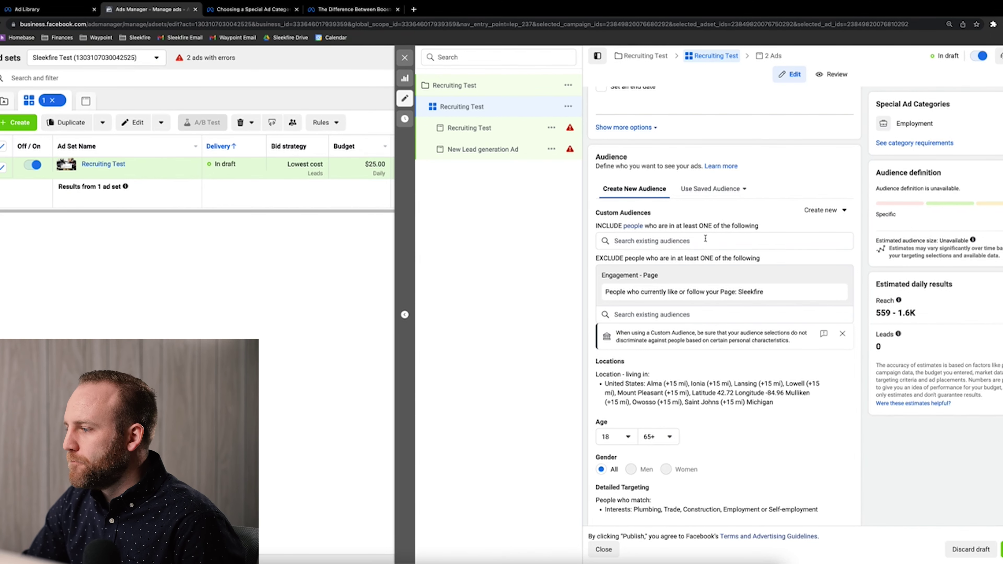
{"action": "scroll", "coordinate": [706, 239], "scroll_direction": "down", "scroll_amount": 2}
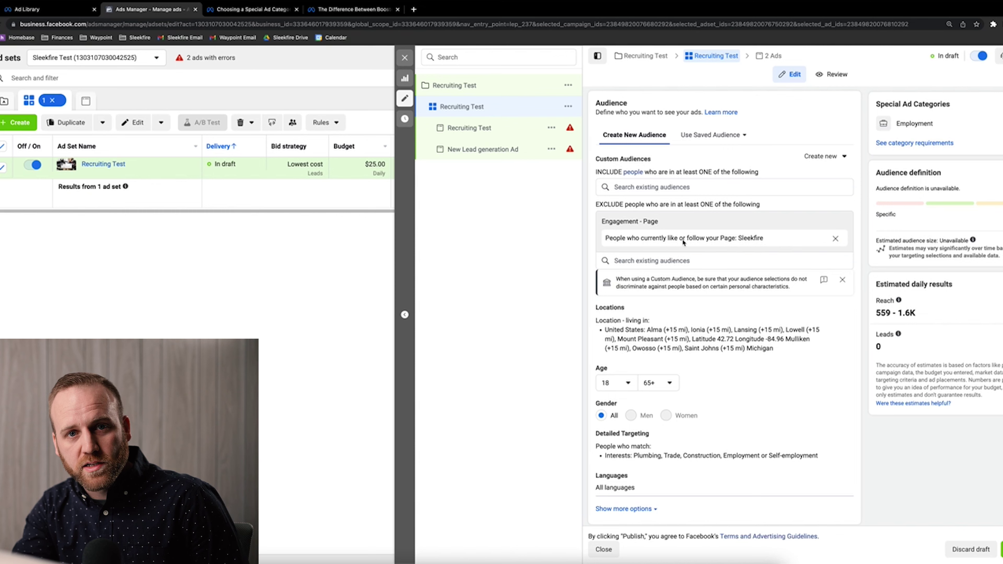
{"action": "scroll", "coordinate": [807, 322], "scroll_direction": "down", "scroll_amount": 1}
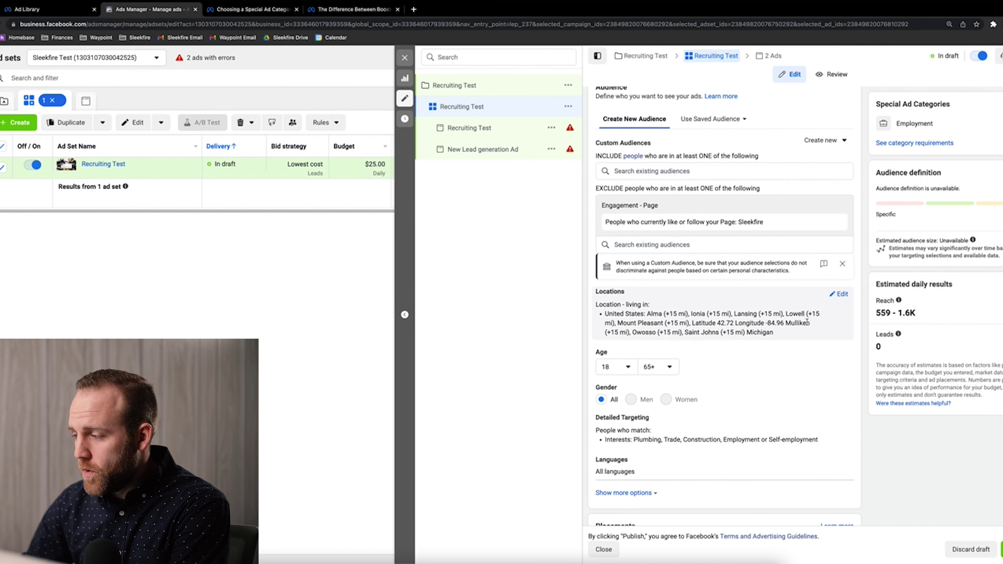
Step: Edit the ad set's Michigan locations, dismiss the ZIP-code notice, and show them on a map
{"action": "left_click", "coordinate": [838, 295]}
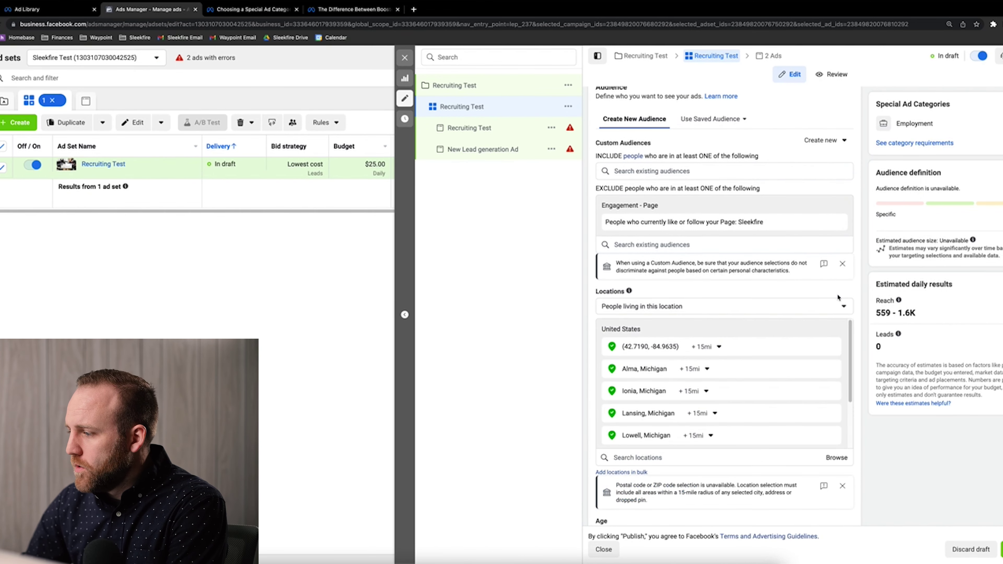
{"action": "scroll", "coordinate": [777, 347], "scroll_direction": "down", "scroll_amount": 5}
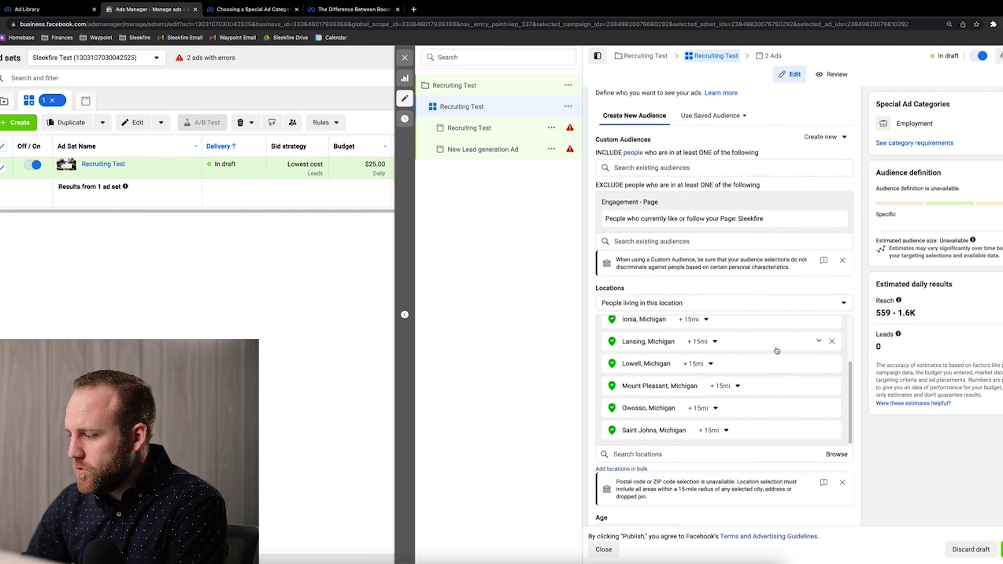
{"action": "scroll", "coordinate": [781, 353], "scroll_direction": "down", "scroll_amount": 1}
{"action": "left_click", "coordinate": [842, 327]}
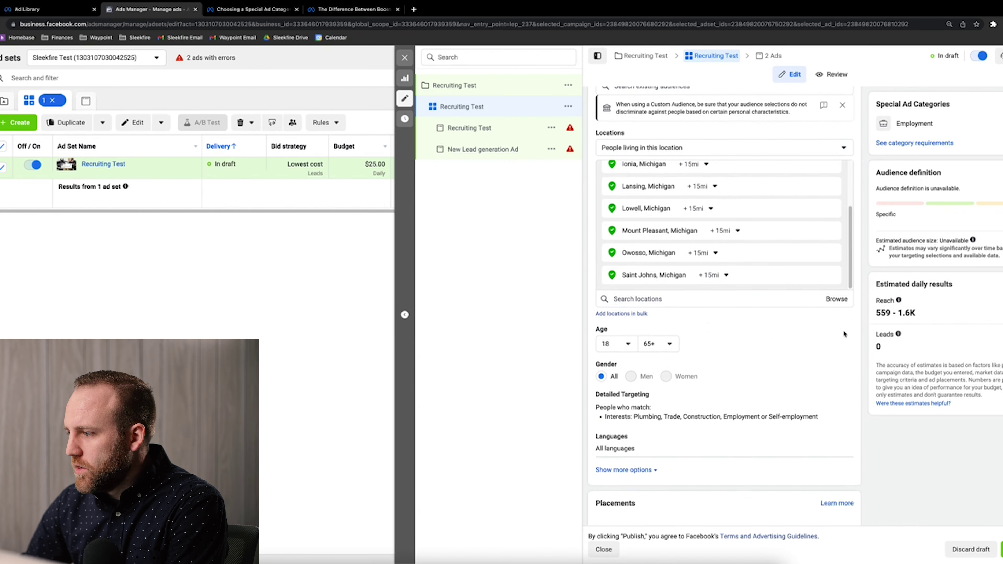
{"action": "scroll", "coordinate": [761, 263], "scroll_direction": "up", "scroll_amount": 5}
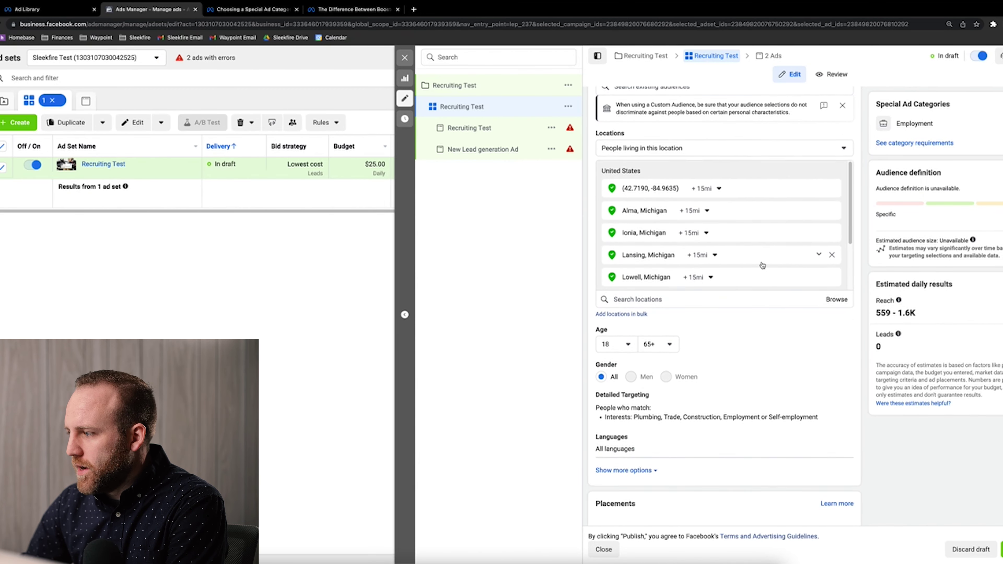
{"action": "left_click", "coordinate": [837, 371]}
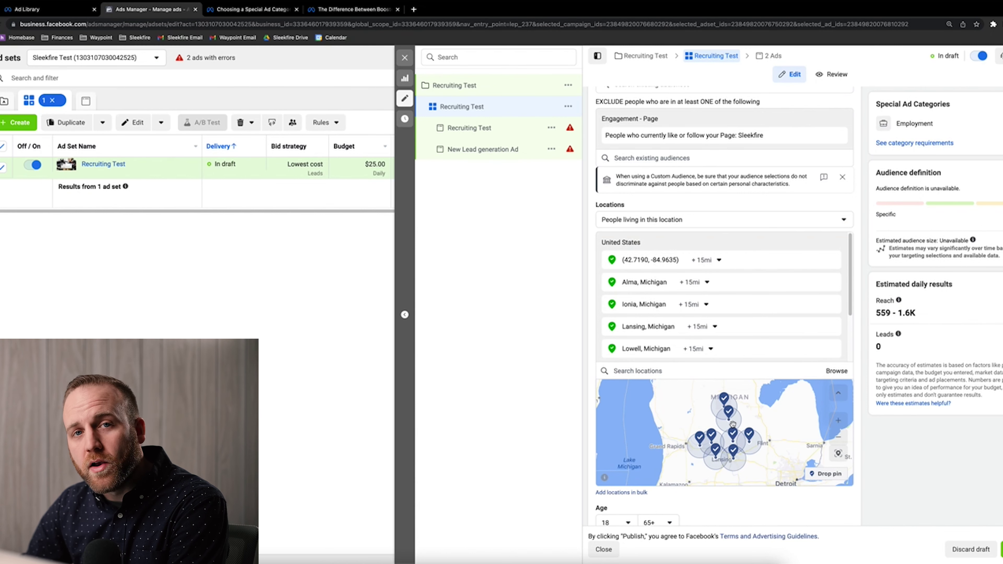
Step: Try widening the first location's radius to 38 mi, then set it back to 15 mi
{"action": "left_click", "coordinate": [711, 260]}
{"action": "left_click_drag", "start_coordinate": [699, 291], "coordinate": [720, 292]}
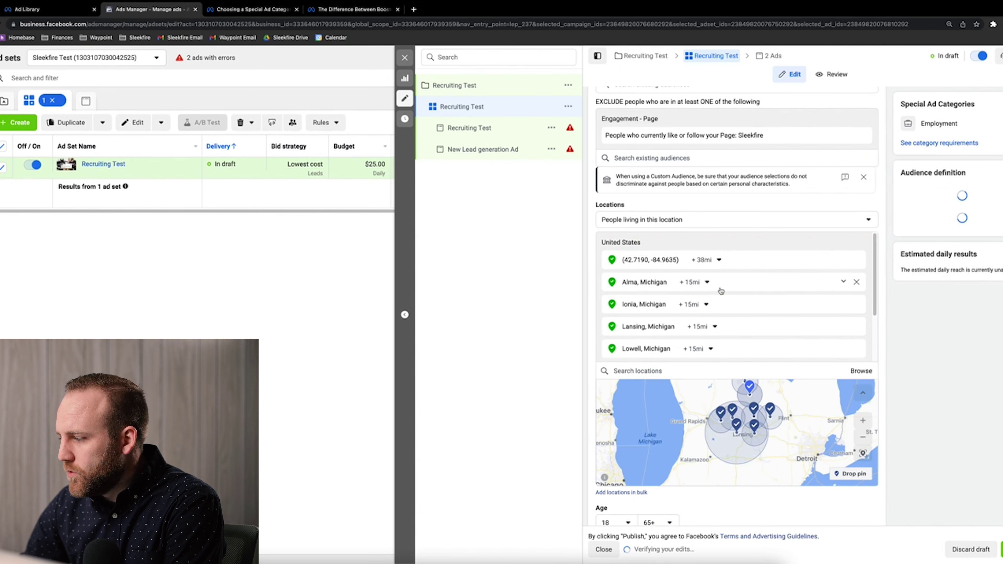
{"action": "left_click", "coordinate": [719, 259]}
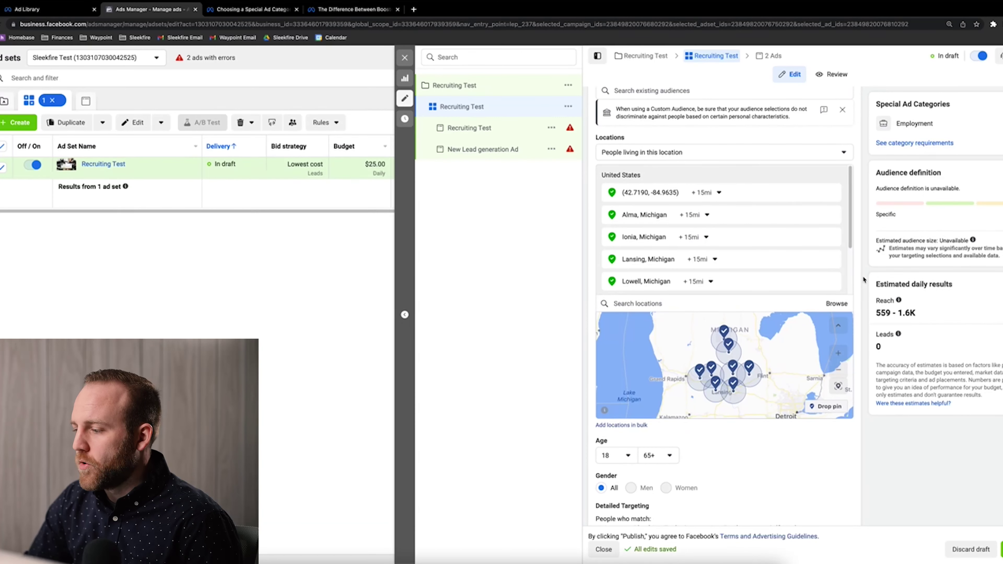
{"action": "scroll", "coordinate": [699, 293], "scroll_direction": "down", "scroll_amount": 4}
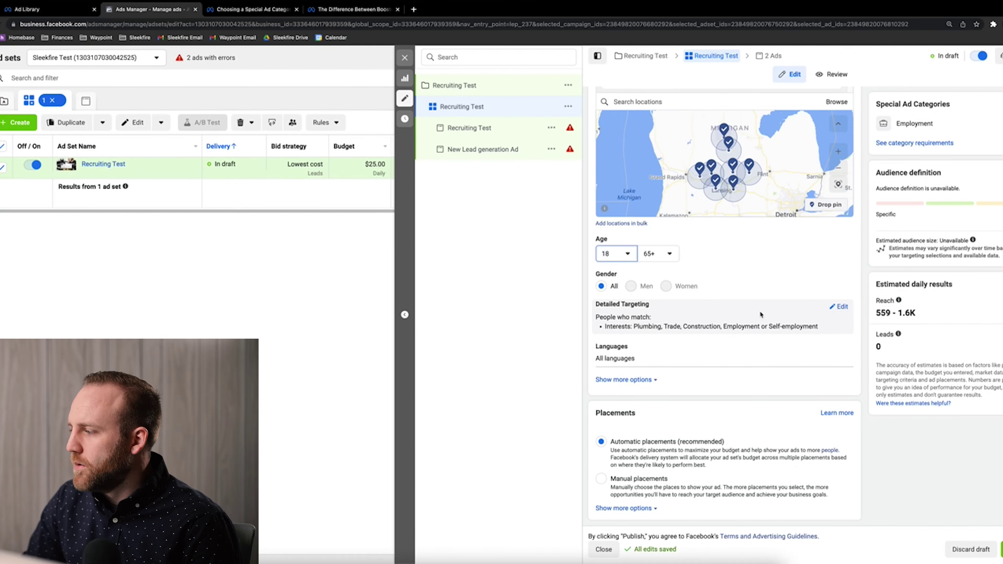
{"action": "left_click", "coordinate": [841, 308]}
{"action": "scroll", "coordinate": [751, 317], "scroll_direction": "down", "scroll_amount": 2}
{"action": "mouse_move", "coordinate": [653, 276]}
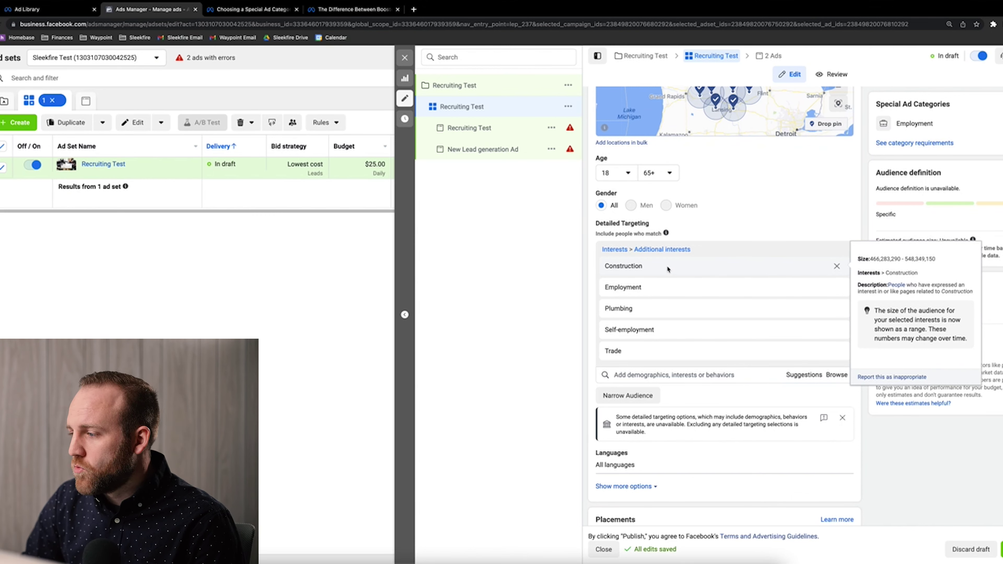
{"action": "mouse_move", "coordinate": [670, 312]}
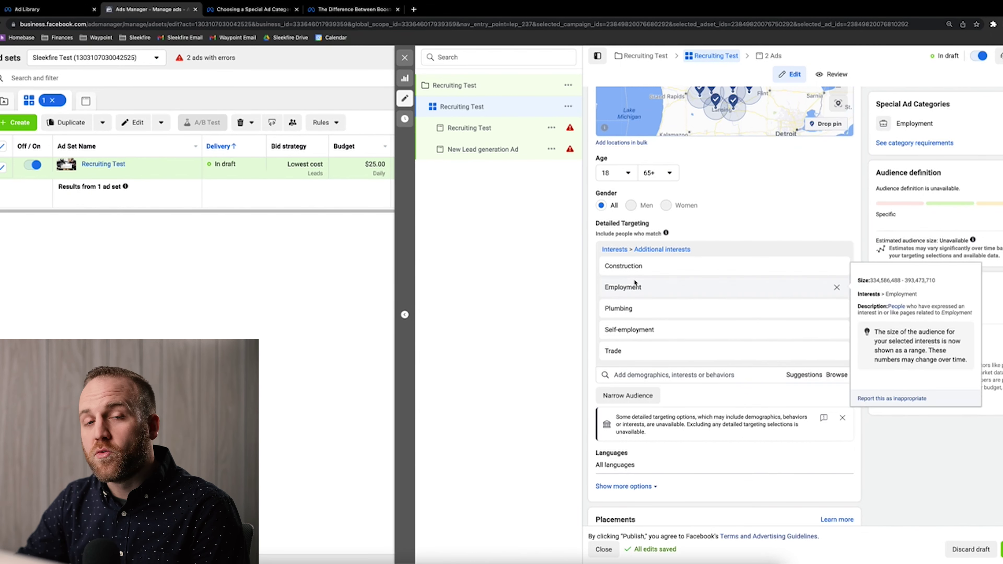
{"action": "left_click", "coordinate": [632, 396]}
Step: Add an empty 'must also match' narrowing group to the interest targeting
{"action": "scroll", "coordinate": [684, 359], "scroll_direction": "down", "scroll_amount": 1}
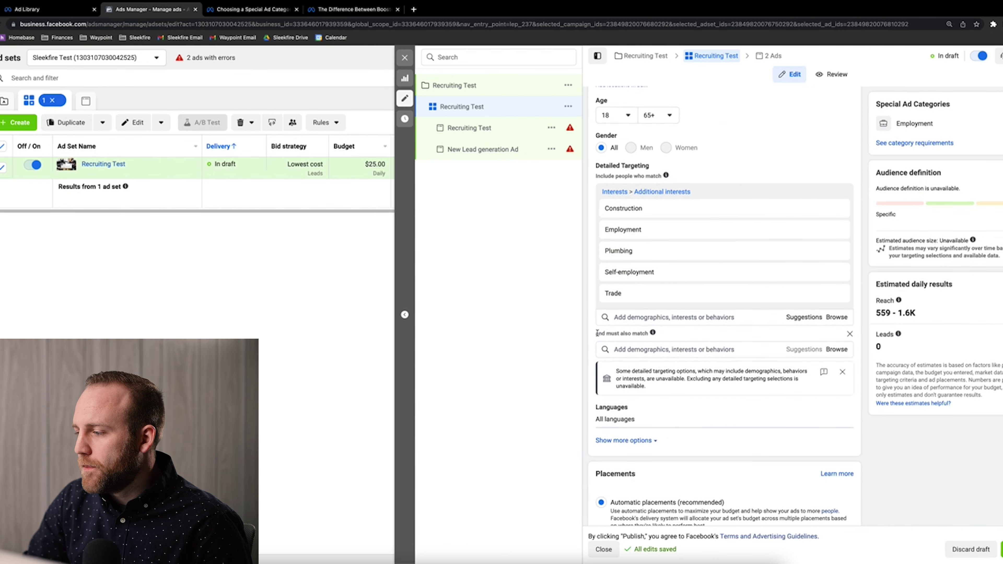
{"action": "left_click_drag", "start_coordinate": [597, 333], "coordinate": [652, 336]}
{"action": "left_click", "coordinate": [676, 337]}
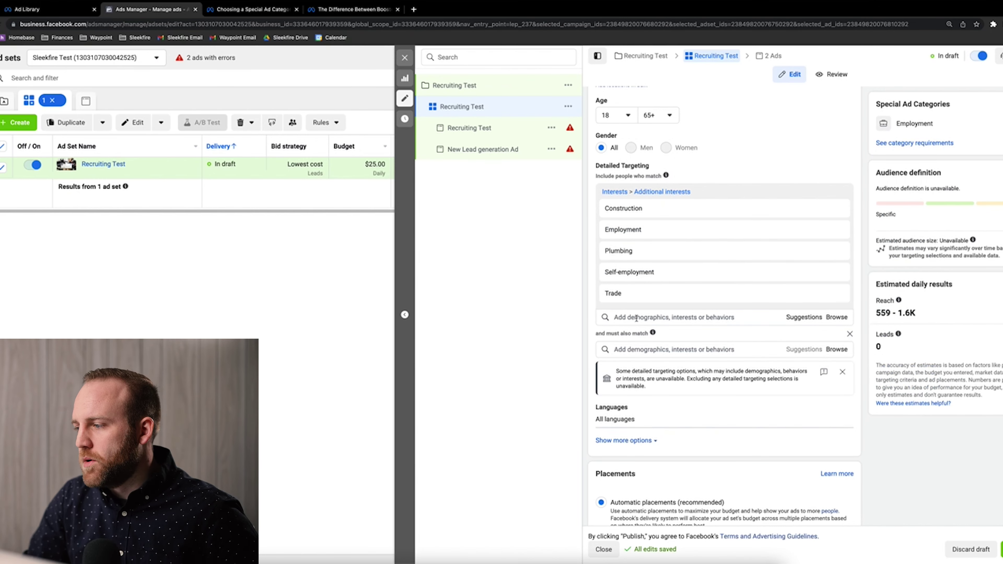
{"action": "left_click", "coordinate": [641, 350]}
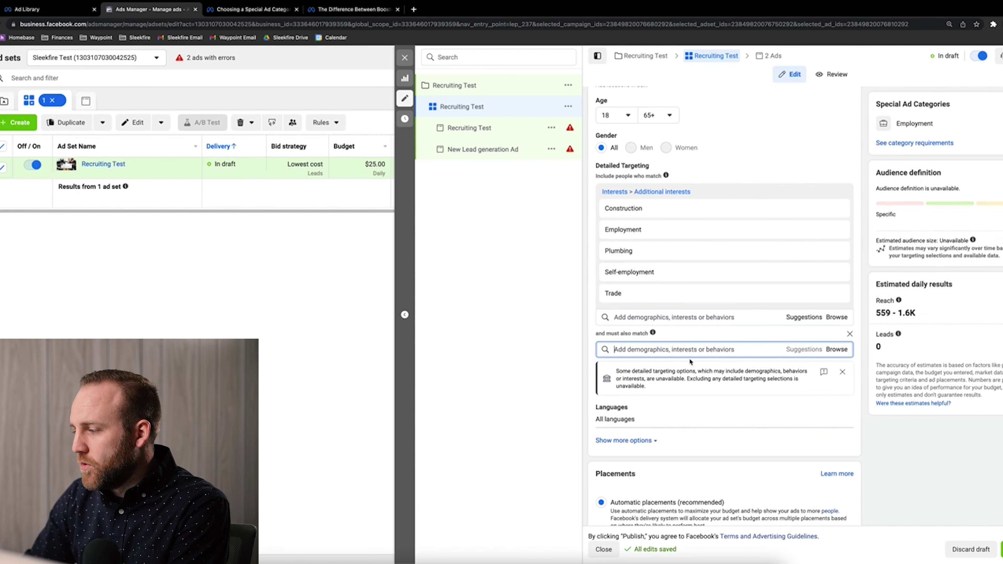
{"action": "left_click", "coordinate": [843, 372]}
Step: Reveal the extra audience options, then set placements to Manual
{"action": "left_click", "coordinate": [626, 408]}
{"action": "scroll", "coordinate": [717, 404], "scroll_direction": "down", "scroll_amount": 2}
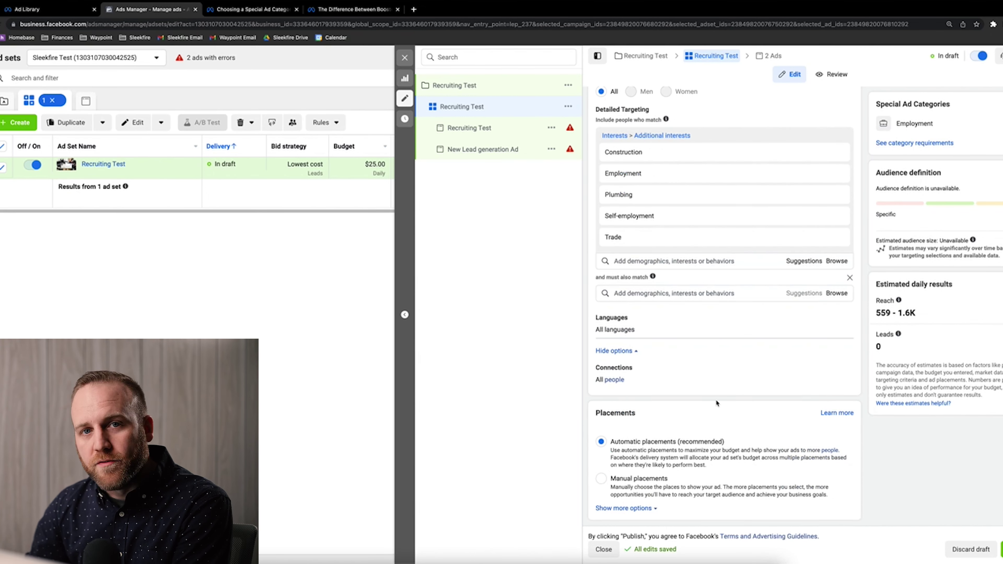
{"action": "left_click", "coordinate": [601, 478]}
{"action": "scroll", "coordinate": [693, 420], "scroll_direction": "down", "scroll_amount": 5}
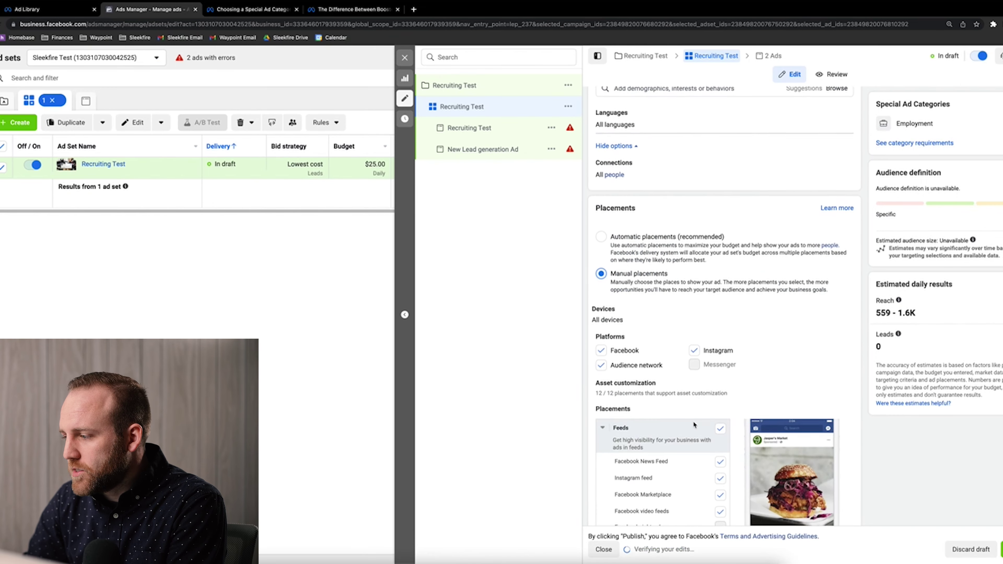
{"action": "scroll", "coordinate": [693, 420], "scroll_direction": "down", "scroll_amount": 3}
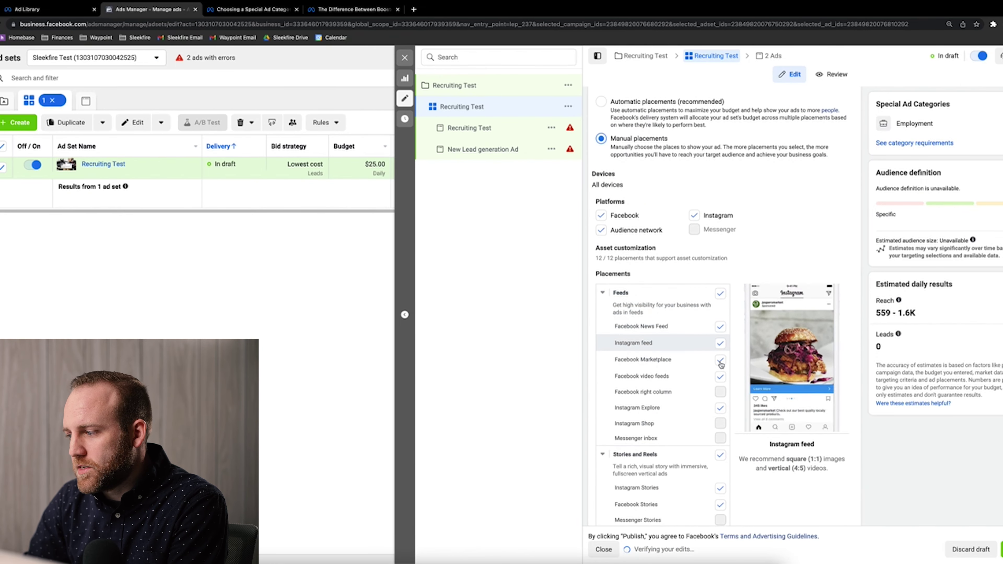
{"action": "scroll", "coordinate": [721, 365], "scroll_direction": "down", "scroll_amount": 2}
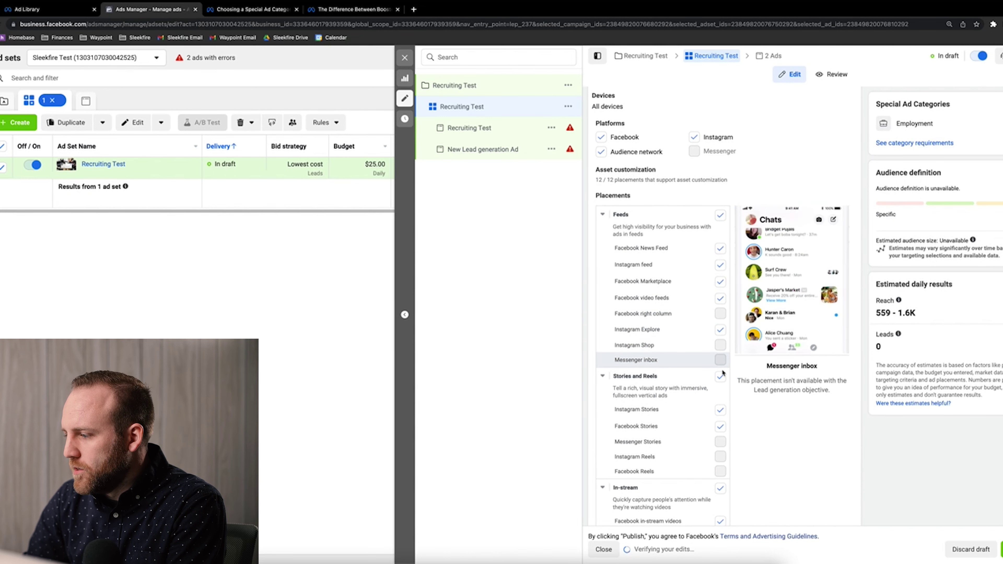
{"action": "scroll", "coordinate": [710, 407], "scroll_direction": "down", "scroll_amount": 3}
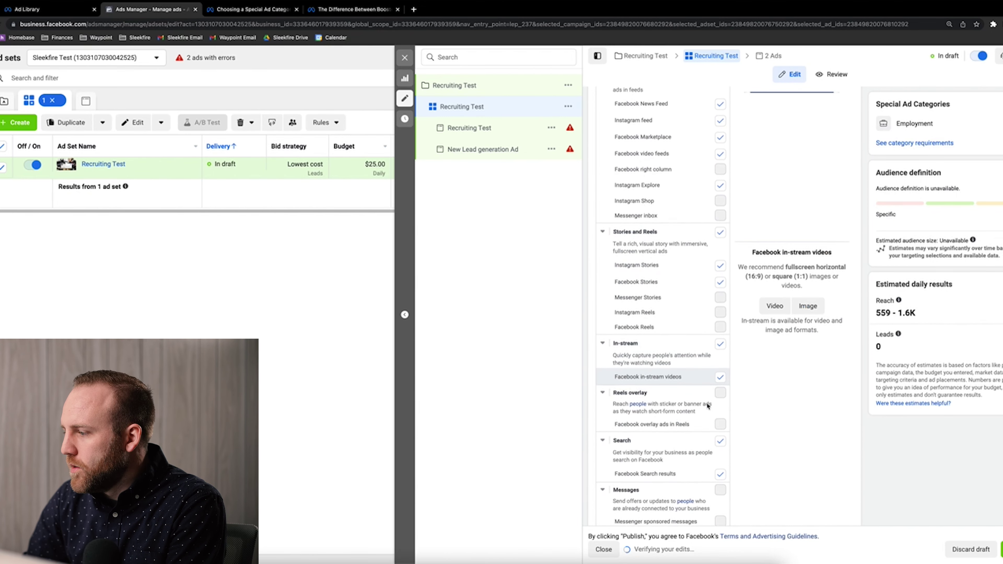
{"action": "scroll", "coordinate": [708, 406], "scroll_direction": "down", "scroll_amount": 3}
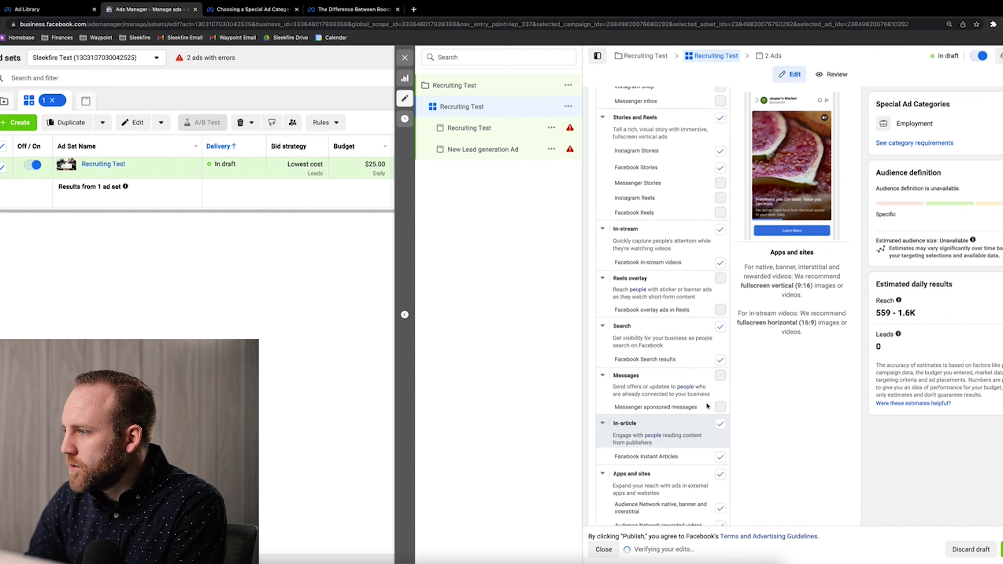
{"action": "scroll", "coordinate": [707, 405], "scroll_direction": "up", "scroll_amount": 15}
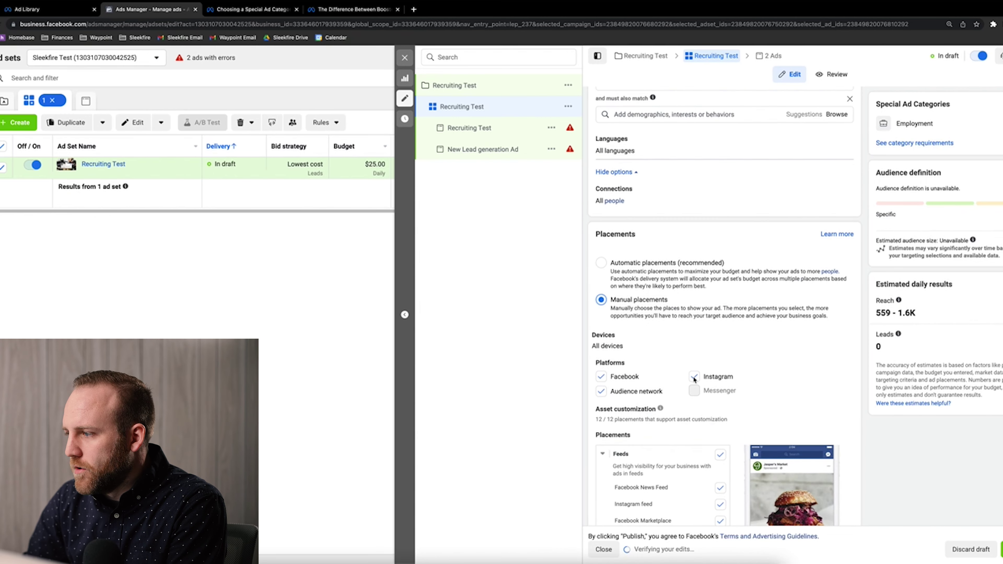
{"action": "left_click", "coordinate": [601, 264]}
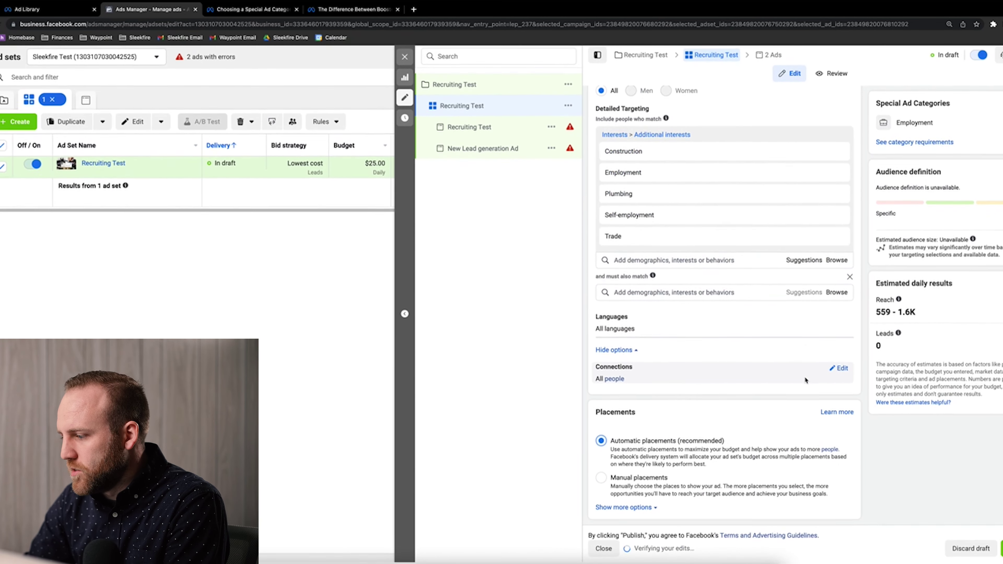
{"action": "left_click", "coordinate": [470, 130]}
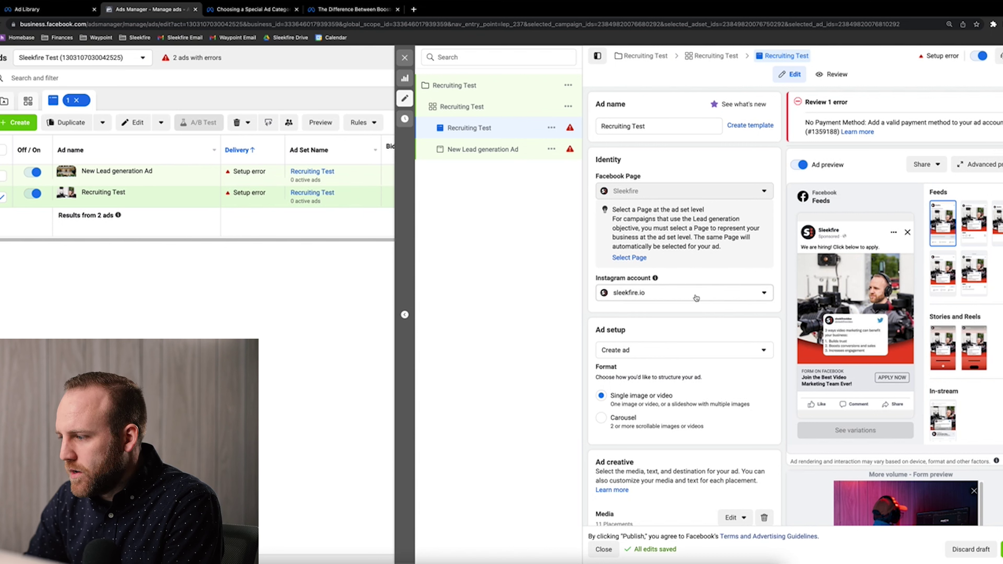
Step: Scroll down to the ad's primary text, 'We are hiring! Click below to apply.', and highlight it
{"action": "scroll", "coordinate": [696, 298], "scroll_direction": "down", "scroll_amount": 5}
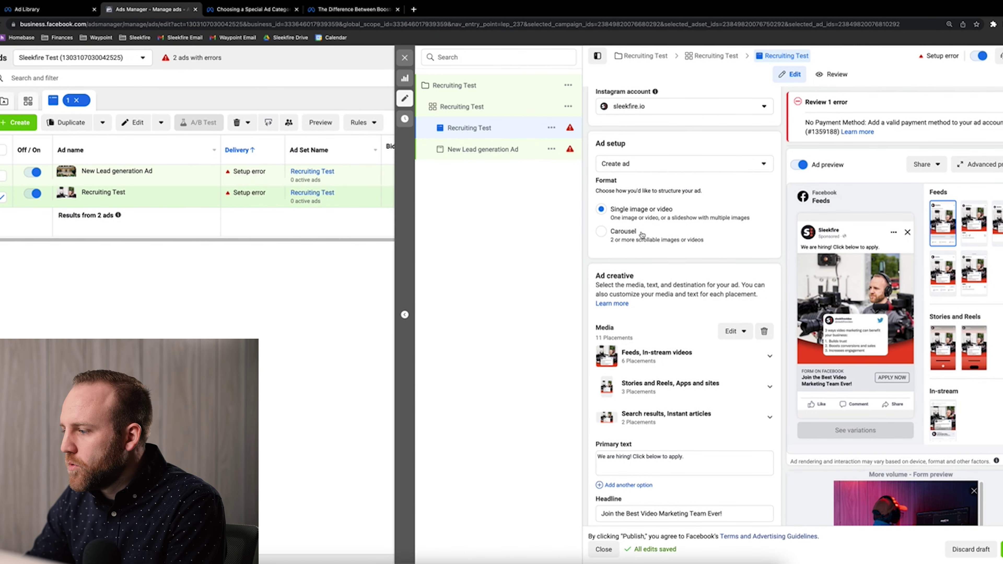
{"action": "scroll", "coordinate": [642, 234], "scroll_direction": "down", "scroll_amount": 3}
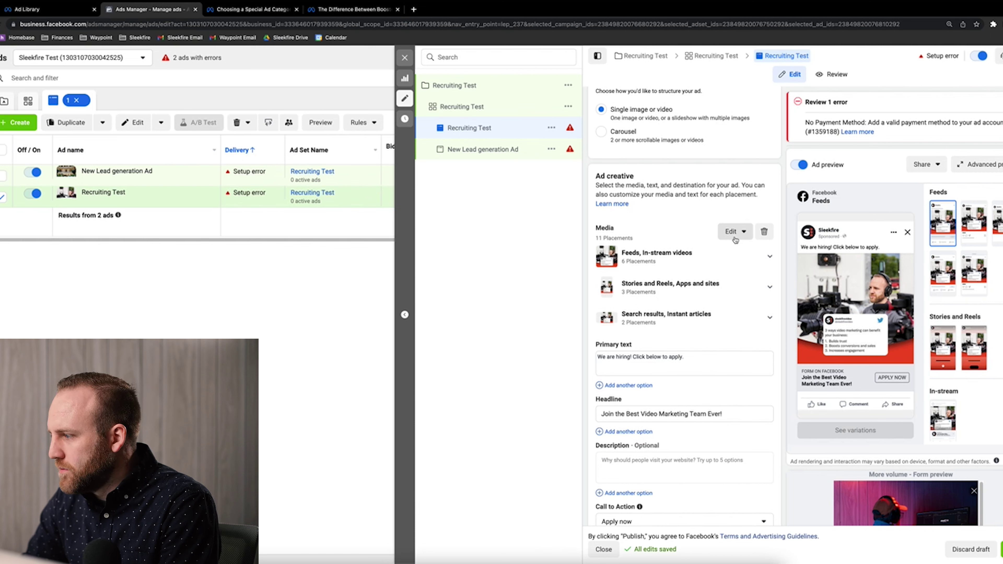
{"action": "scroll", "coordinate": [778, 236], "scroll_direction": "down", "scroll_amount": 2}
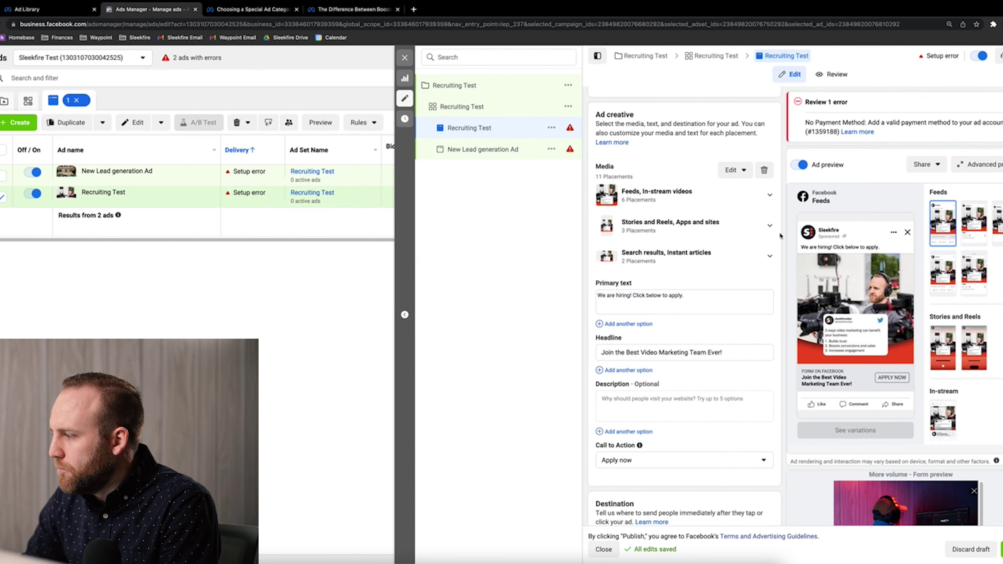
{"action": "mouse_move", "coordinate": [794, 261]}
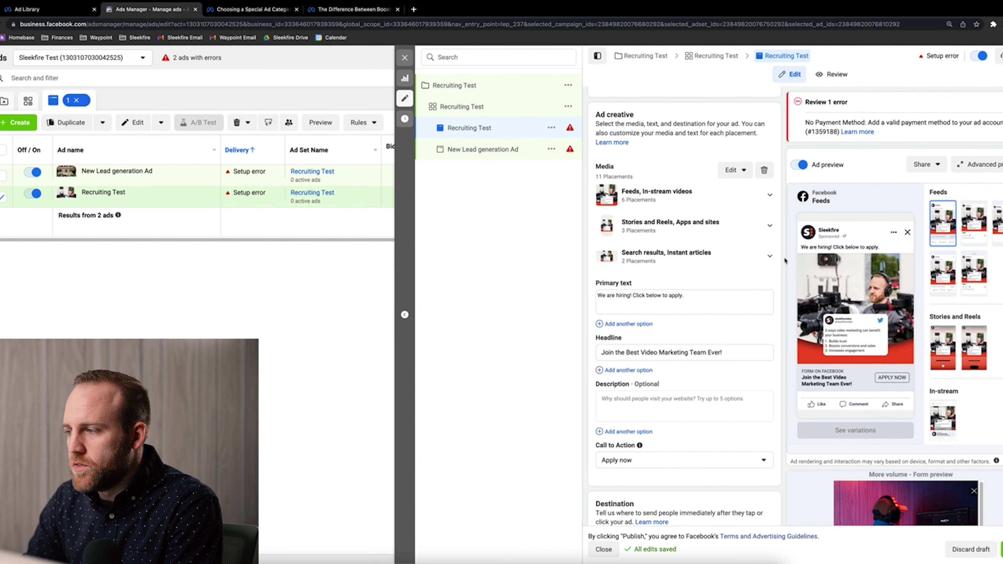
{"action": "scroll", "coordinate": [716, 240], "scroll_direction": "down", "scroll_amount": 2}
{"action": "left_click_drag", "start_coordinate": [717, 240], "coordinate": [596, 244]}
{"action": "left_click", "coordinate": [708, 246]}
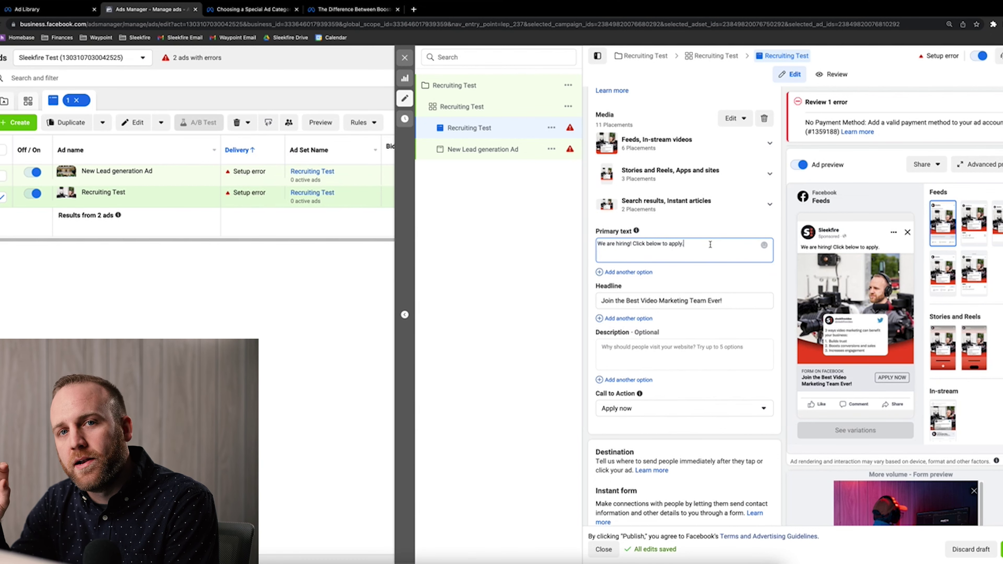
Step: Keep Apply now as the call to action and scroll down to the Instant form and Tracking sections
{"action": "scroll", "coordinate": [634, 295], "scroll_direction": "down", "scroll_amount": 3}
{"action": "left_click", "coordinate": [634, 303]}
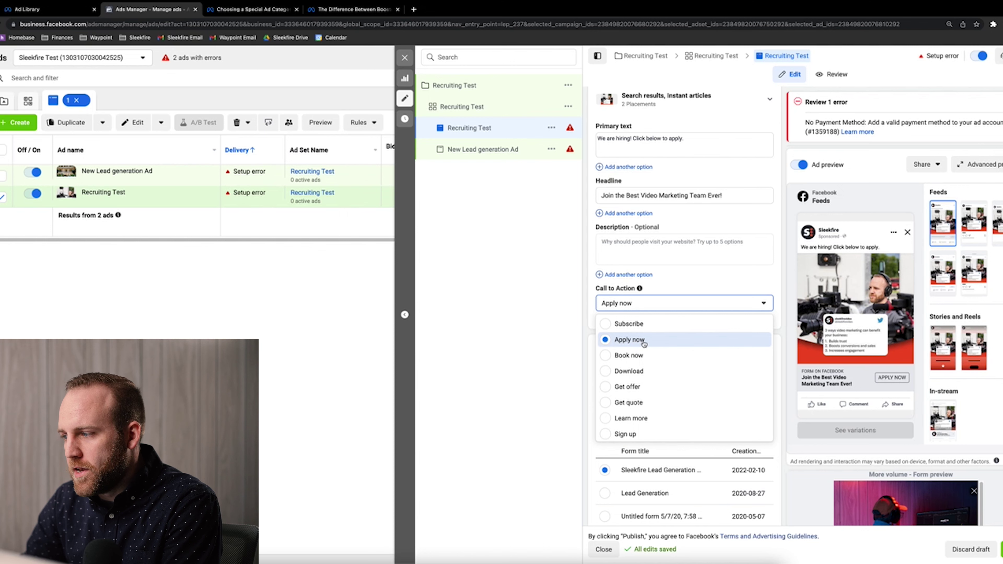
{"action": "left_click", "coordinate": [532, 316]}
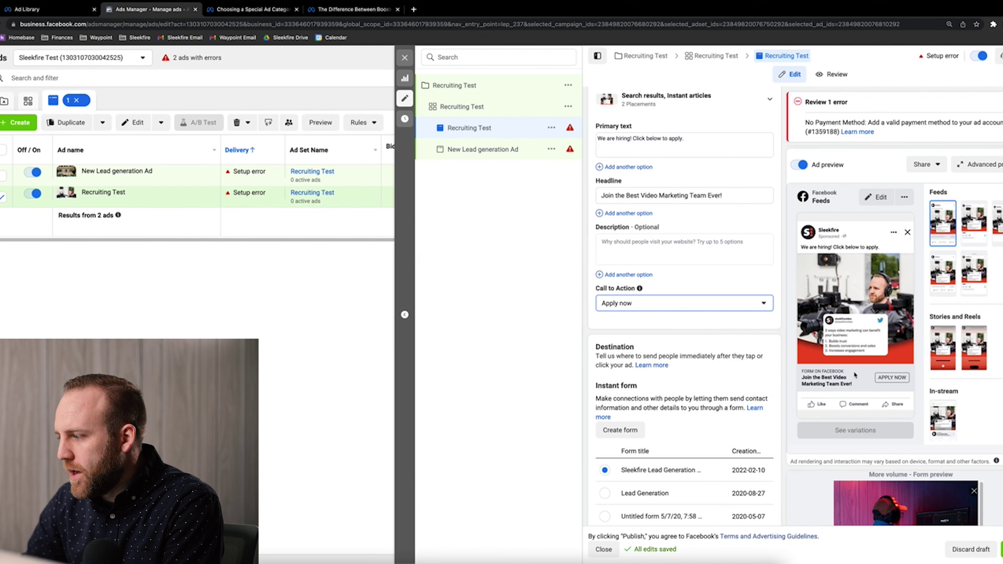
{"action": "scroll", "coordinate": [786, 386], "scroll_direction": "down", "scroll_amount": 5}
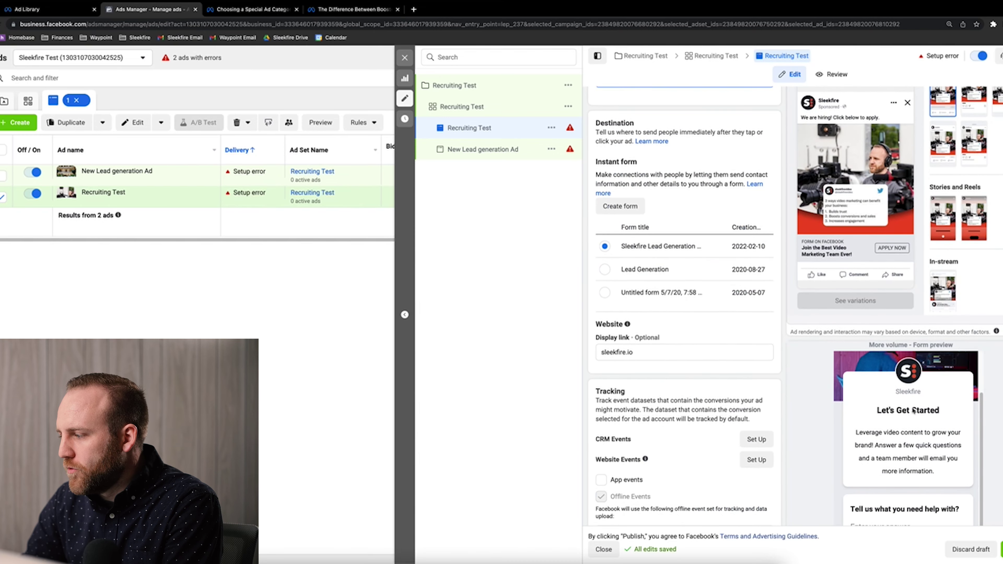
{"action": "scroll", "coordinate": [863, 393], "scroll_direction": "down", "scroll_amount": 2}
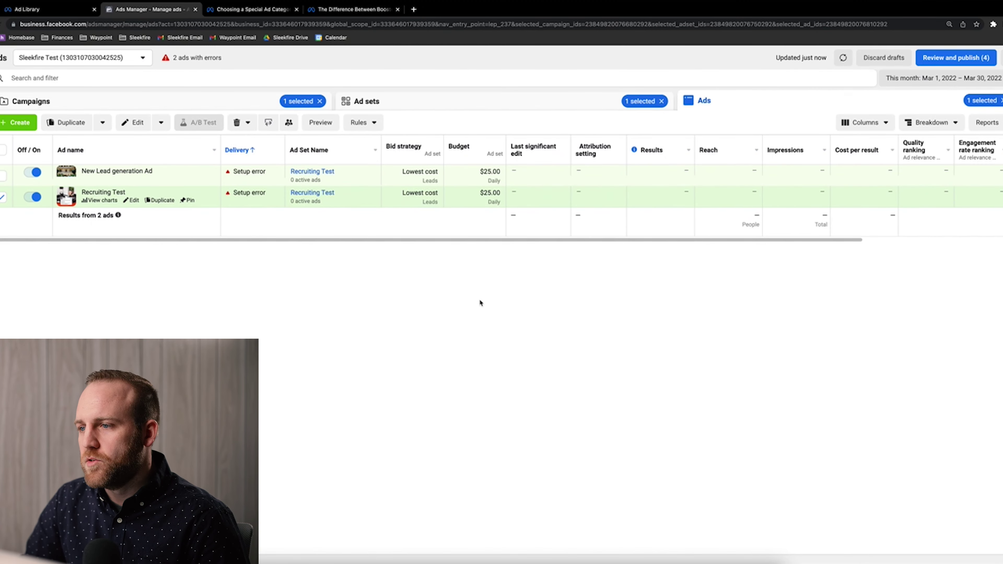
Step: Switch to the campaign-level view and highlight the Recruiting Test campaign's In draft status
{"action": "left_click", "coordinate": [226, 108]}
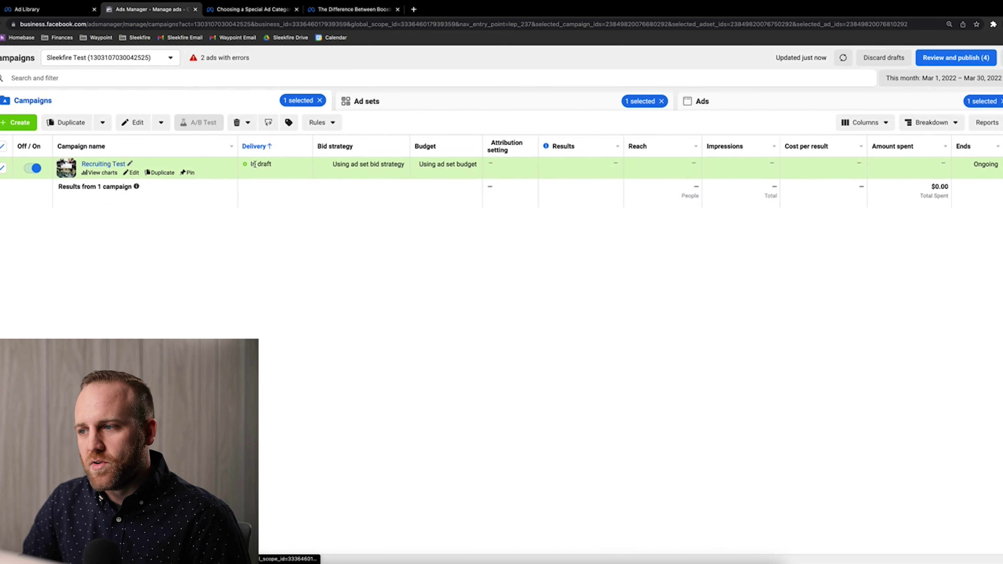
{"action": "left_click_drag", "start_coordinate": [275, 162], "coordinate": [239, 163]}
{"action": "left_click", "coordinate": [344, 243]}
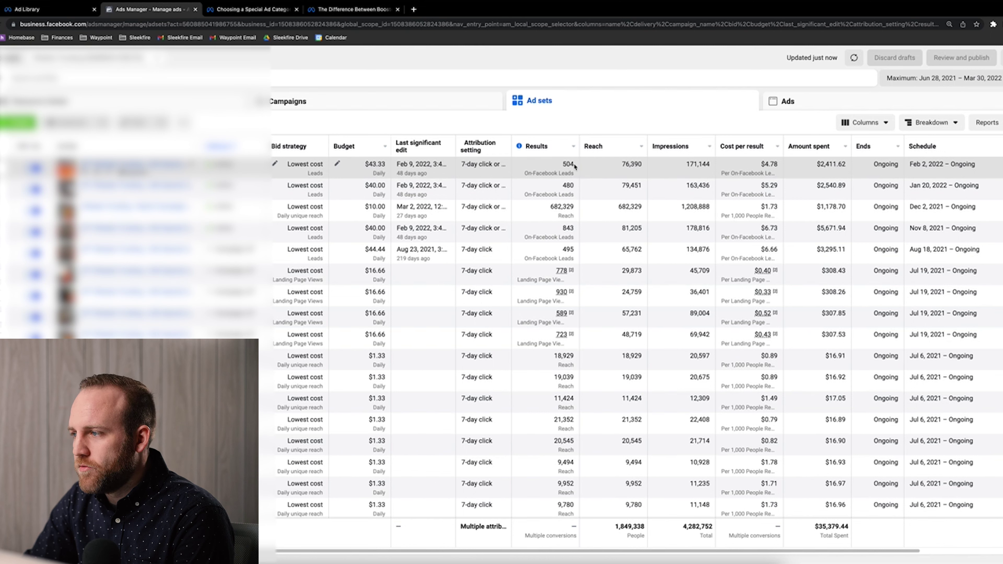
Step: Highlight the ad sets' lead results, starting with the 504 leads figure
{"action": "left_click_drag", "start_coordinate": [575, 166], "coordinate": [552, 208]}
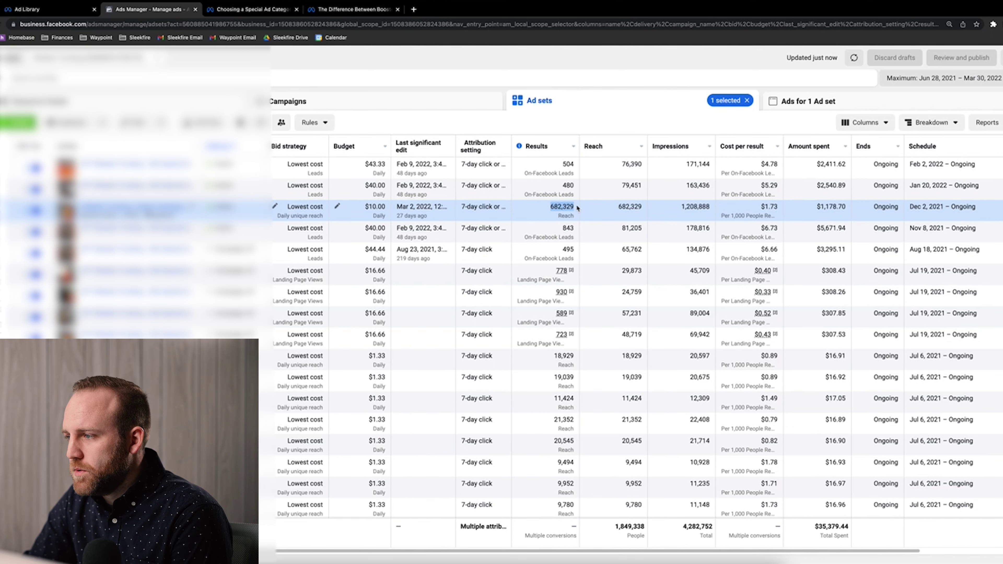
{"action": "left_click_drag", "start_coordinate": [576, 230], "coordinate": [559, 251]}
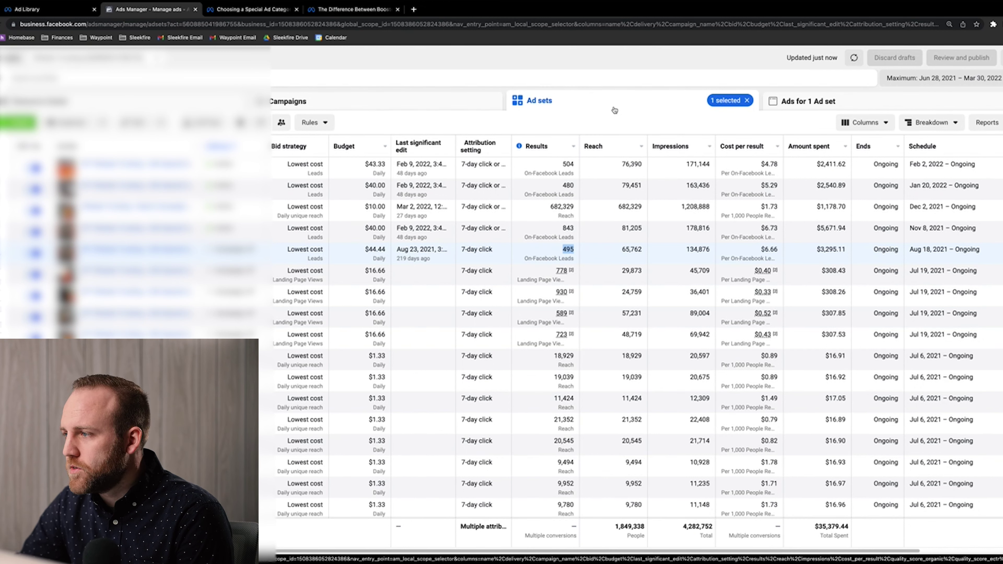
{"action": "left_click", "coordinate": [623, 119]}
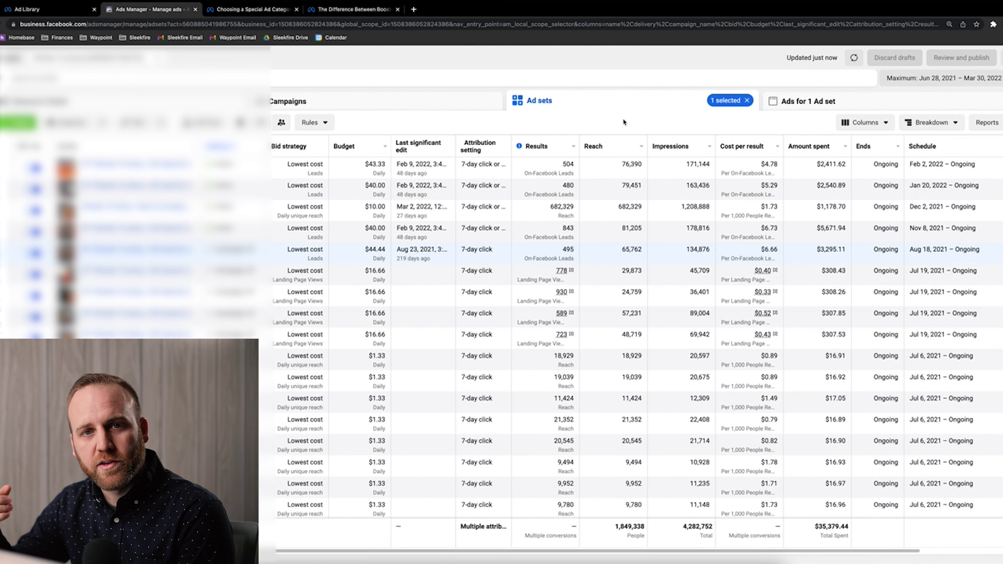